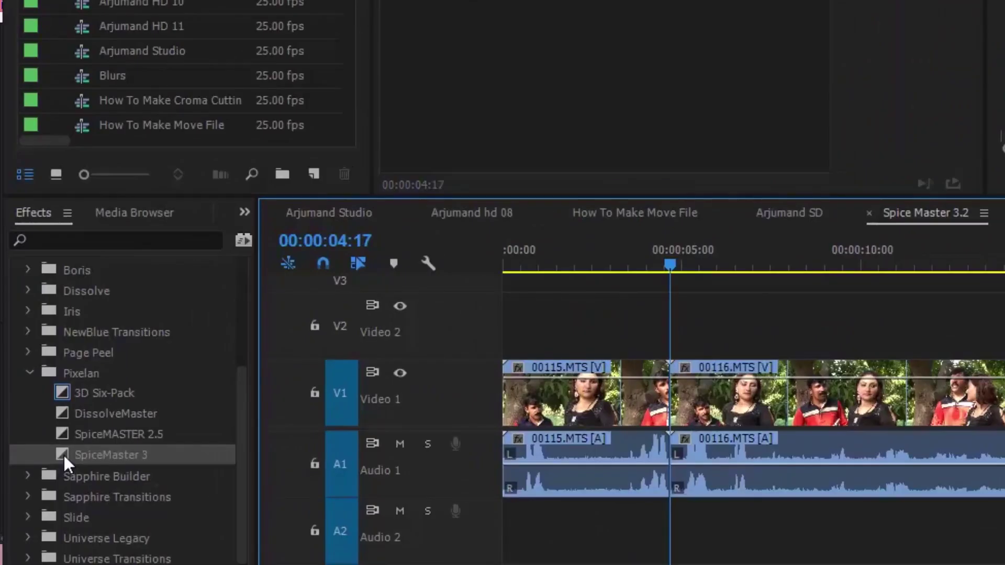
Apply the Pixelan SpiceMaster 3 transition between clips 00115.MTS and 00116.MTS on V1 and open its custom settings.
left_click_drag(62, 453, 670, 405)
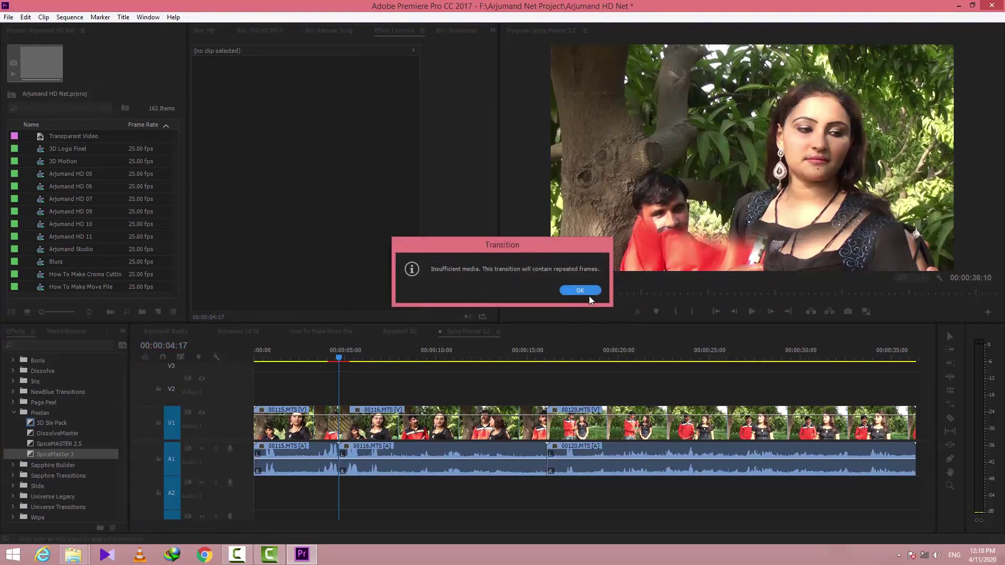
left_click(581, 291)
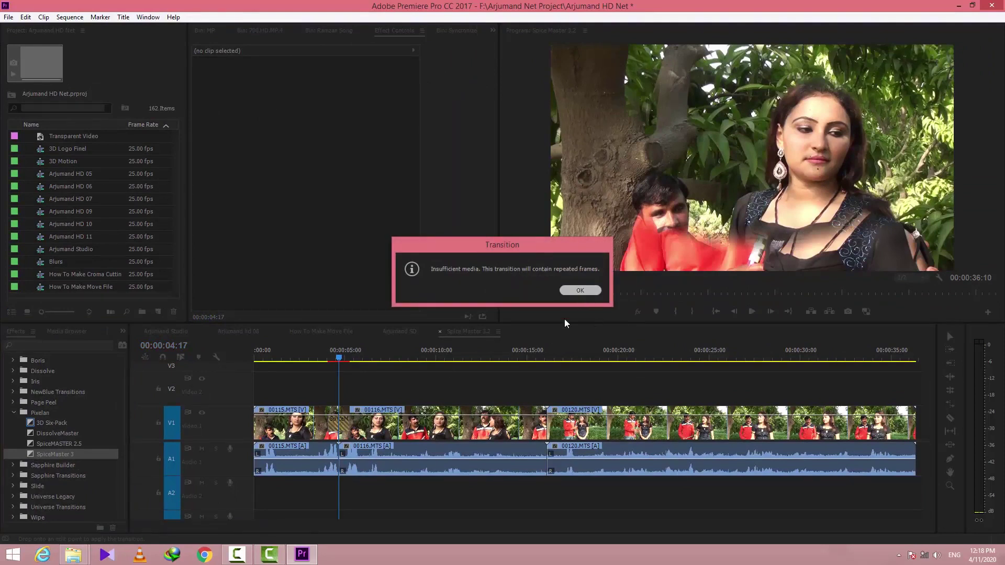
left_click(340, 426)
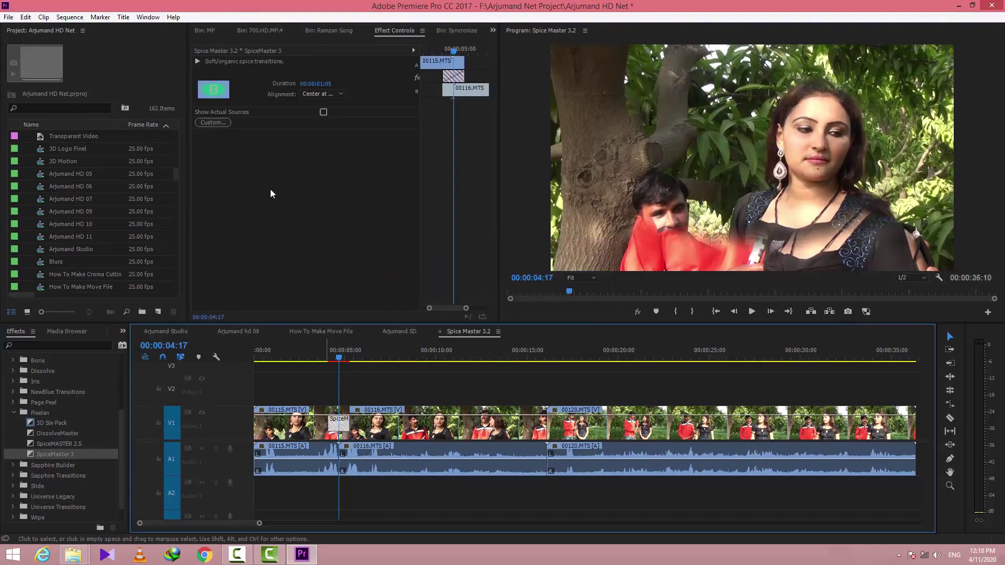
left_click(215, 124)
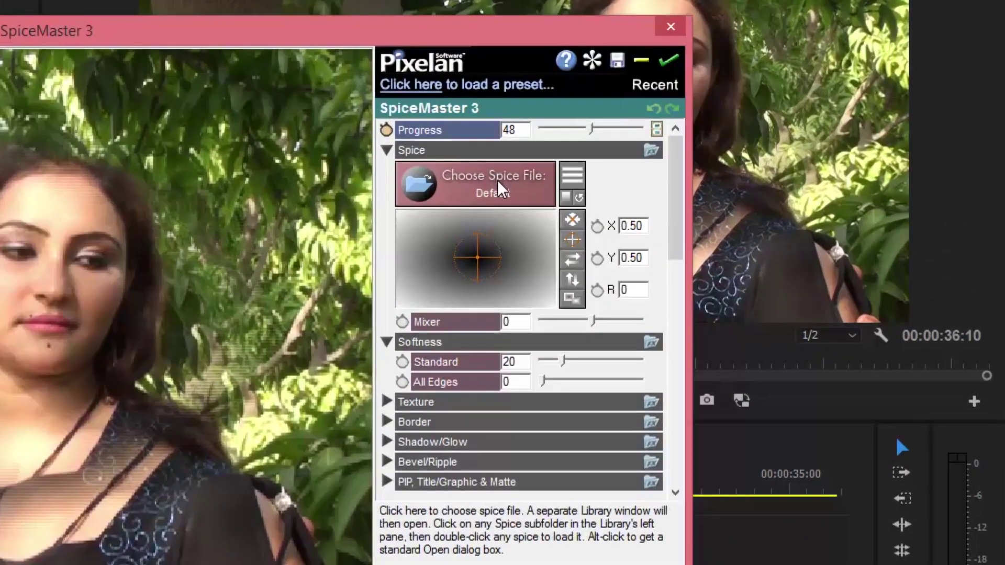
Browse the Spice Library folders and load the sl Flower1 spice from the Spiral folder.
left_click(498, 180)
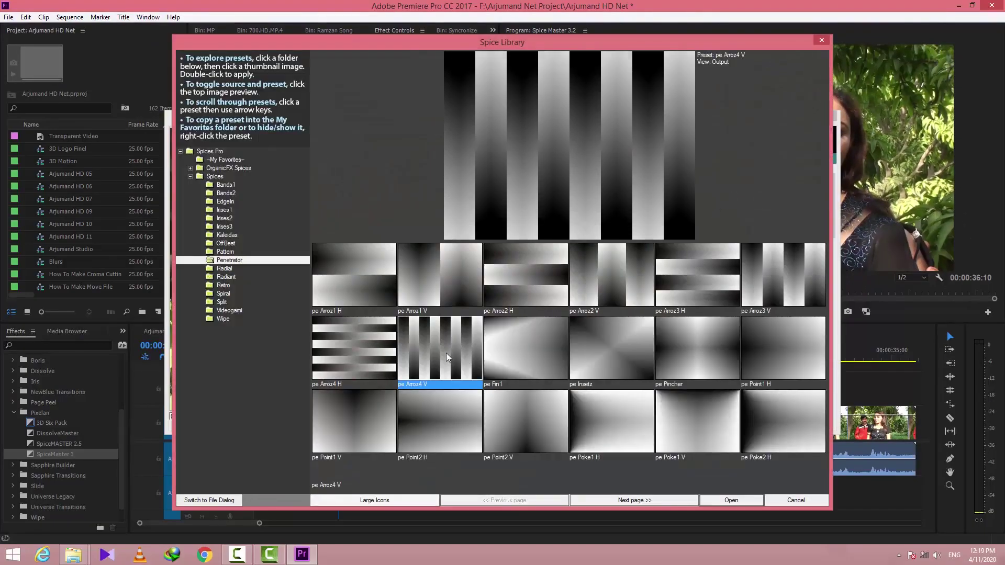
left_click(220, 211)
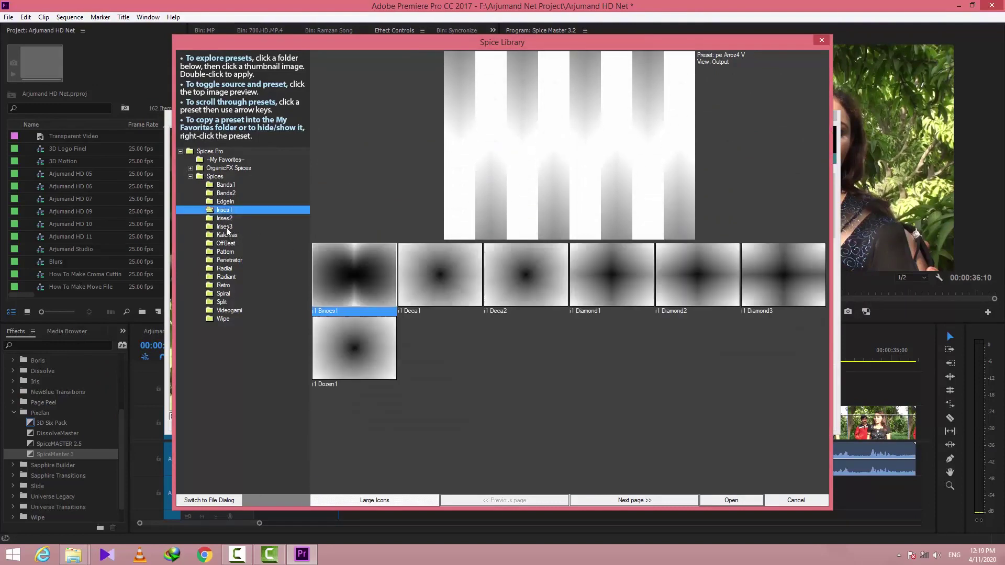
left_click(225, 227)
left_click(222, 277)
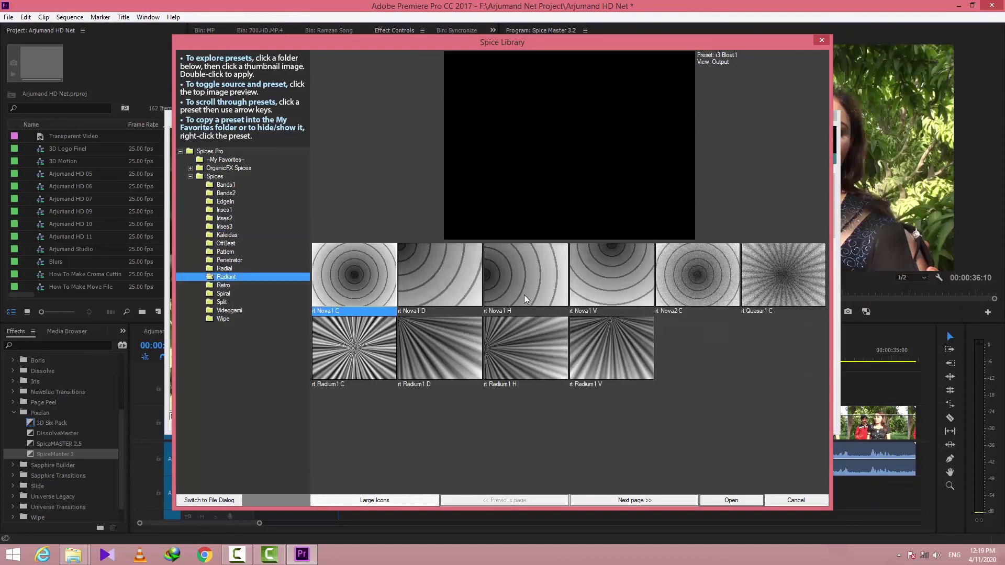
left_click(224, 293)
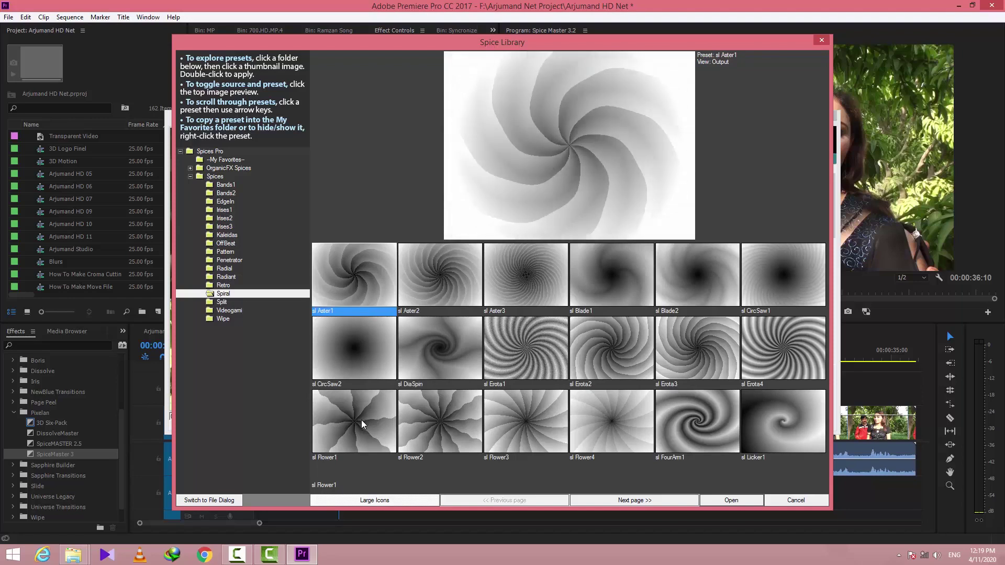
double_click(361, 420)
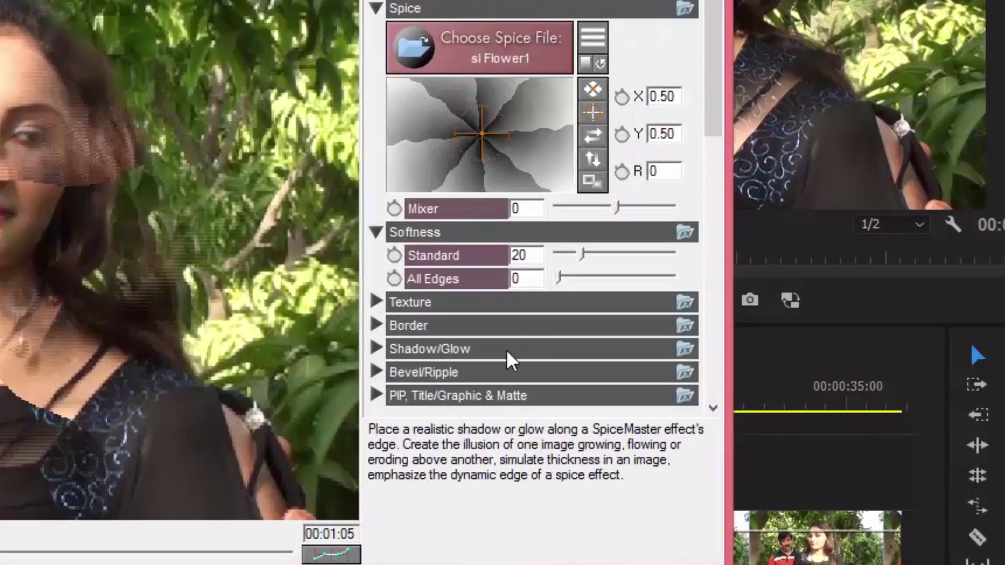
Give the transition a border with Type 1 set to 24 and Type 2 set to 13.
left_click(377, 326)
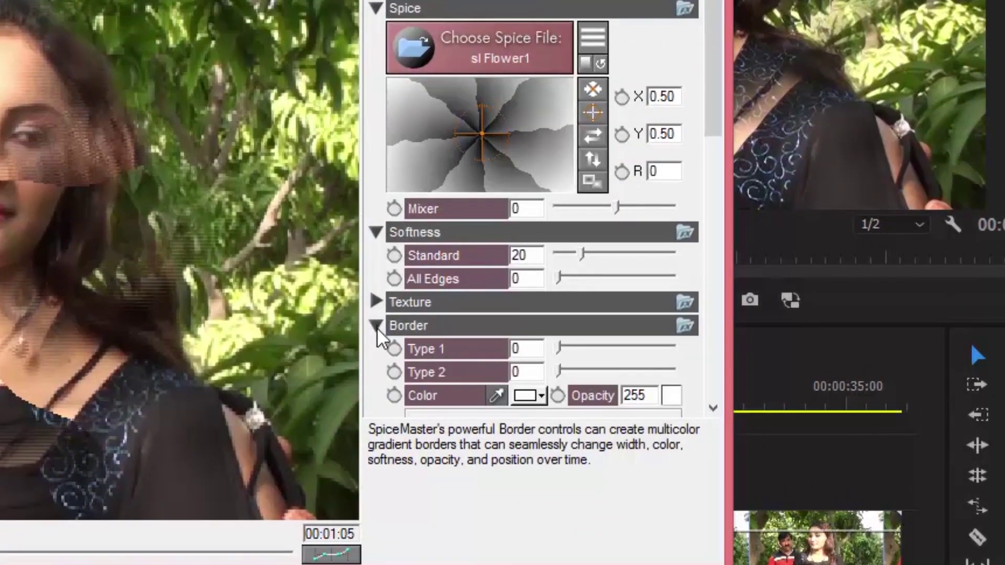
left_click_drag(560, 349, 586, 349)
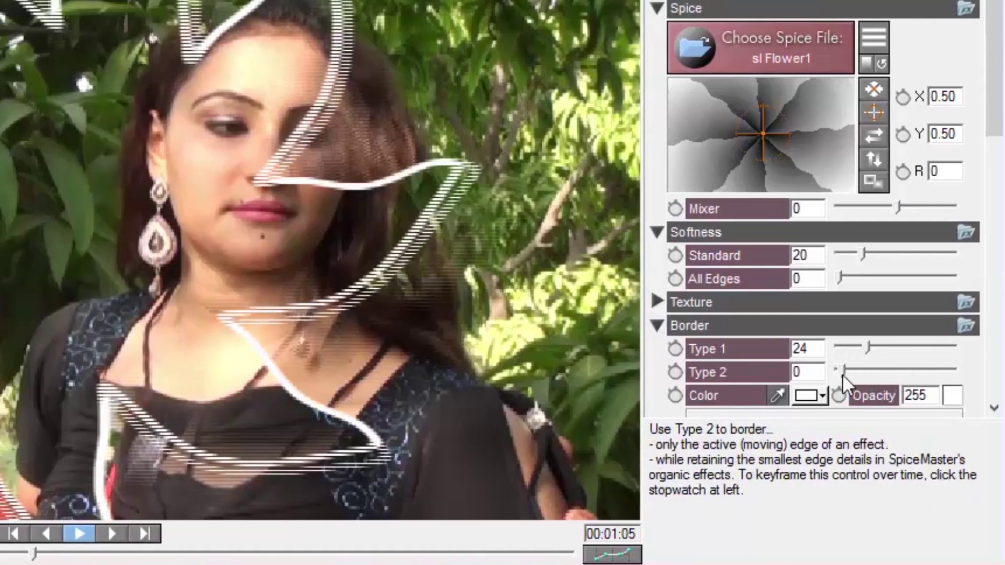
left_click_drag(843, 375, 852, 375)
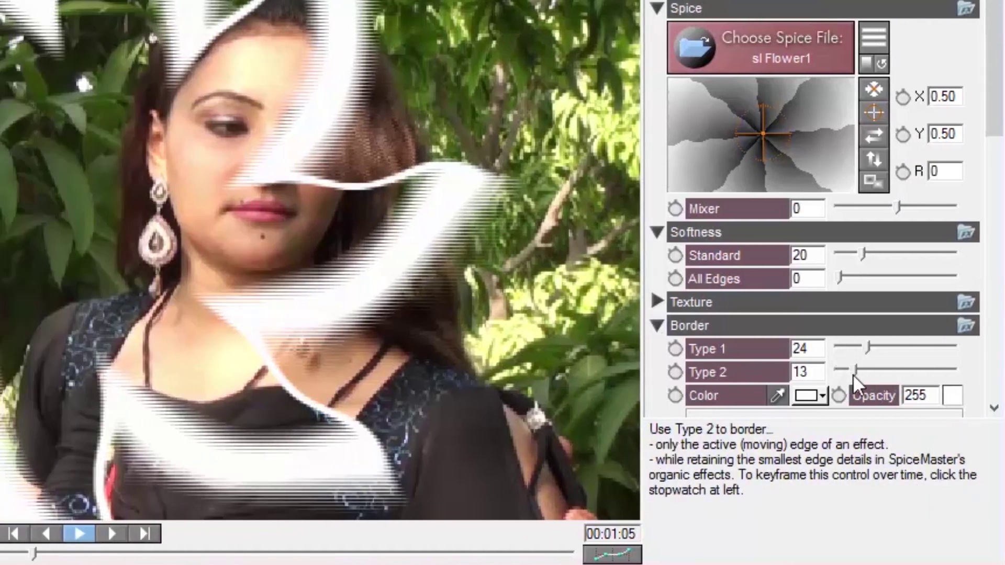
Try red and bright green as the border colour and settle on olive.
left_click(803, 397)
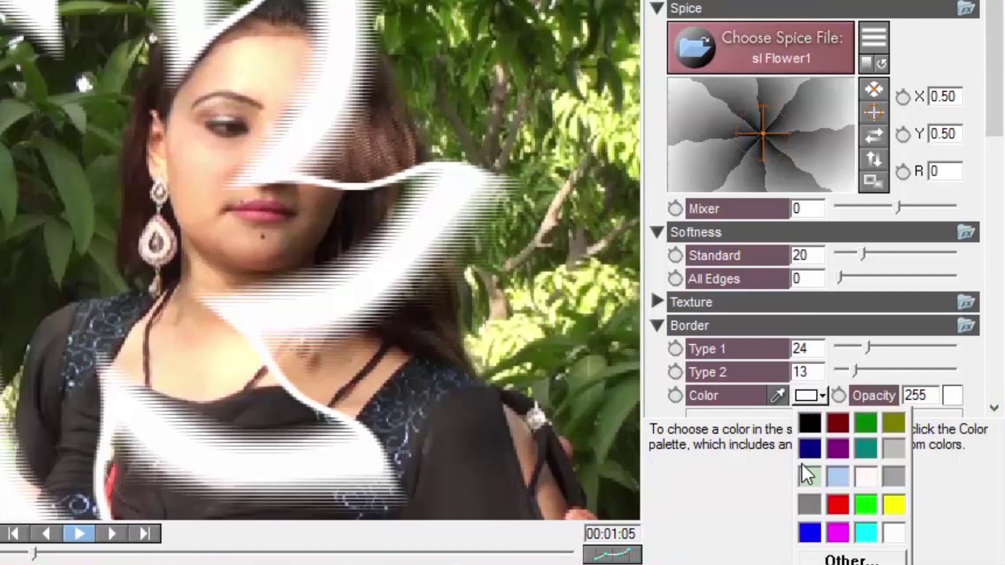
left_click(837, 505)
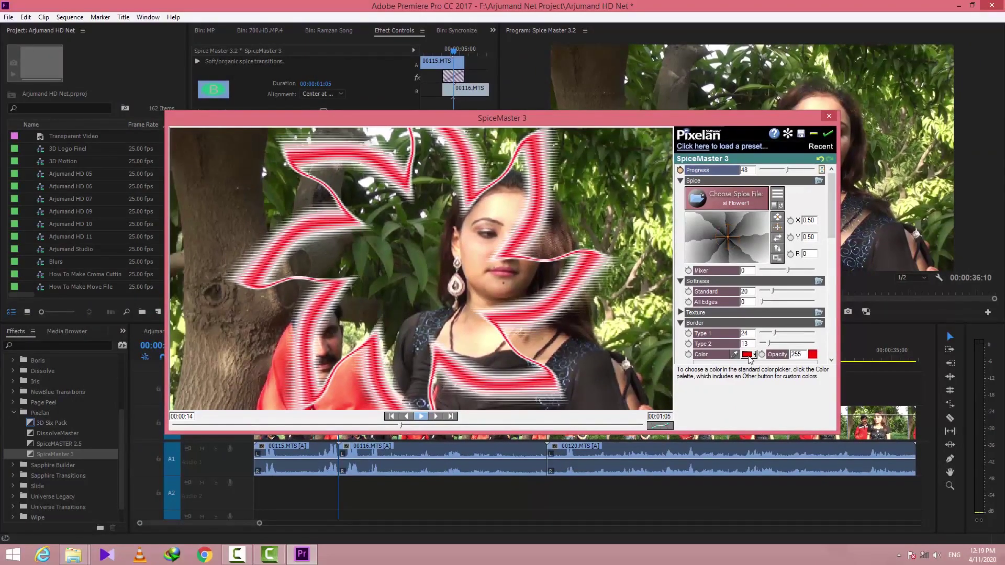
left_click(749, 356)
left_click(776, 404)
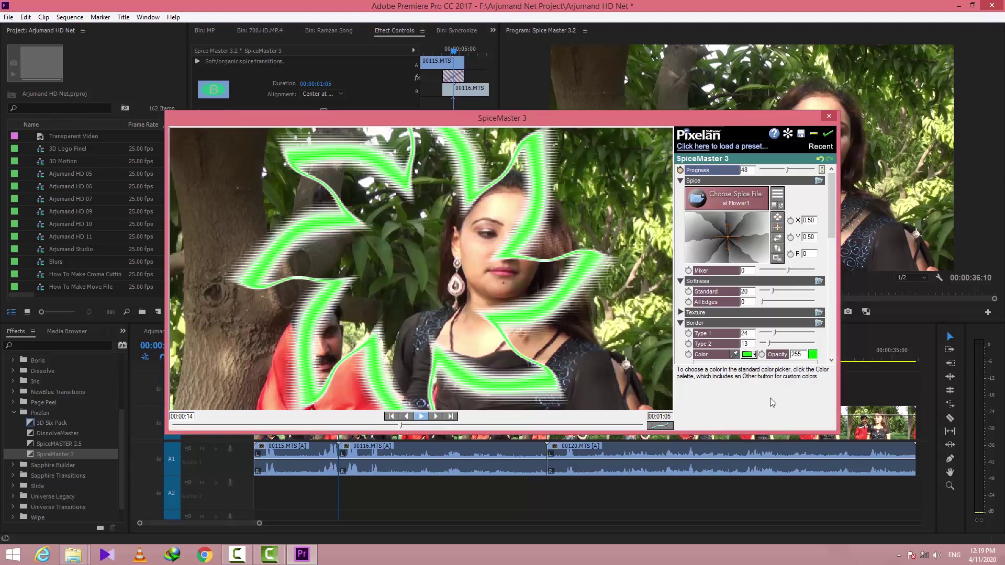
left_click(752, 356)
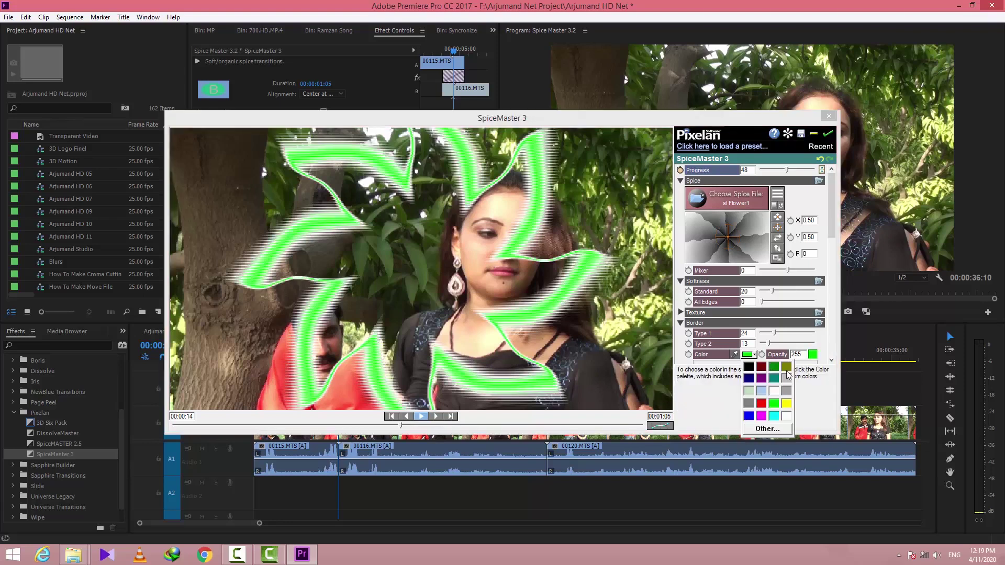
left_click(787, 369)
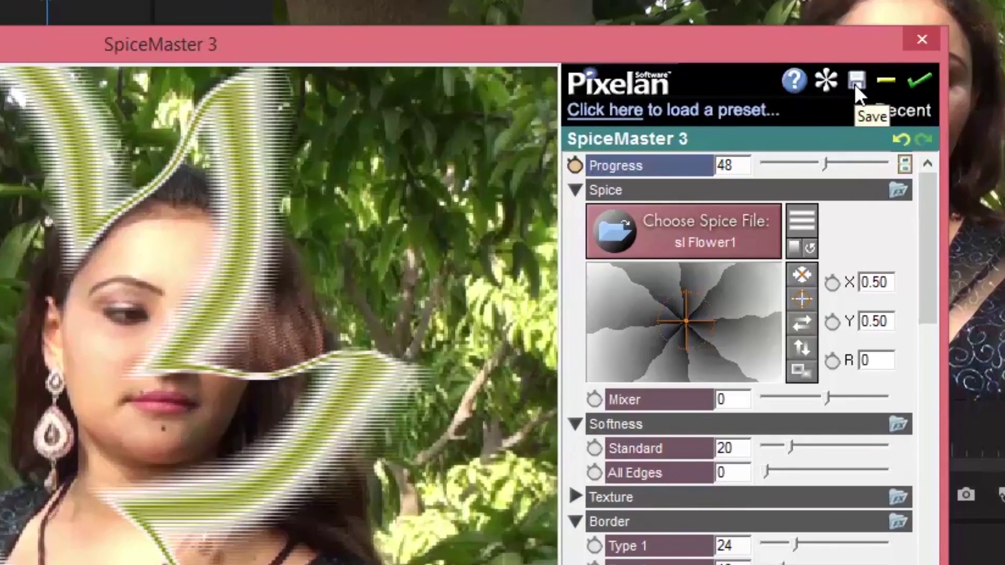
Start saving the effect as a preset and create a folder named 04.Arjumand HD FX in the SpiceMaster presets folder.
left_click(854, 84)
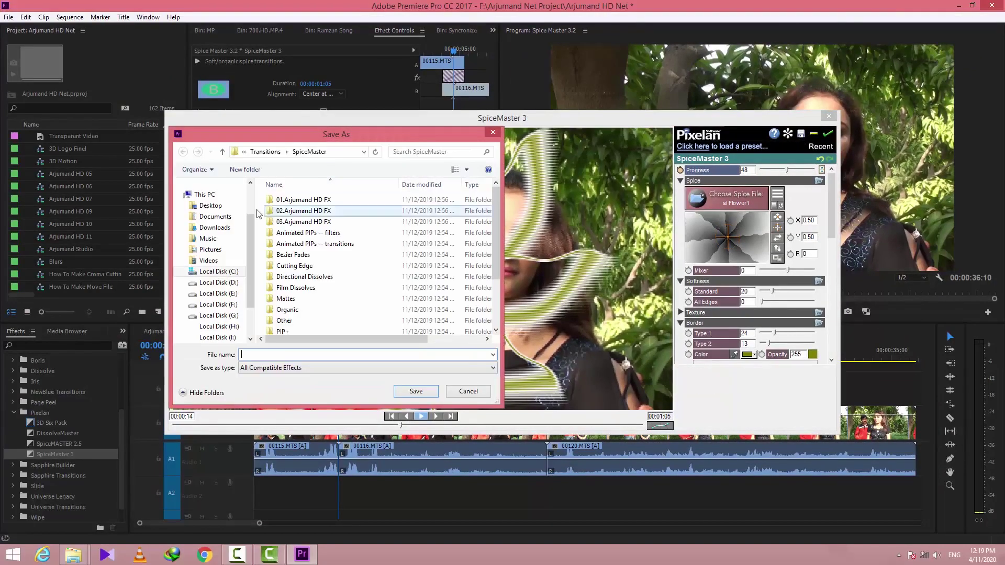
left_click(291, 226)
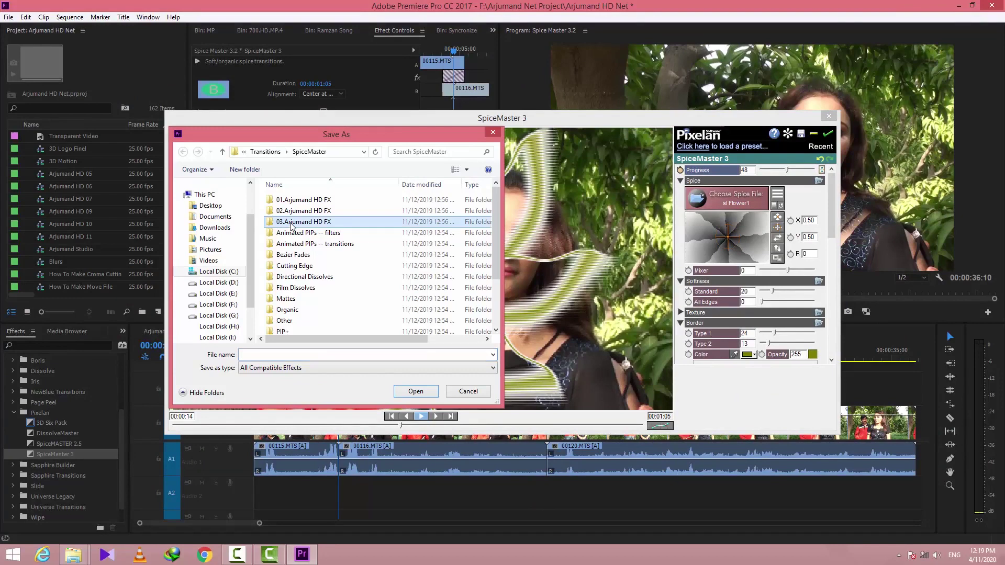
left_click(292, 224)
key("ctrl+c")
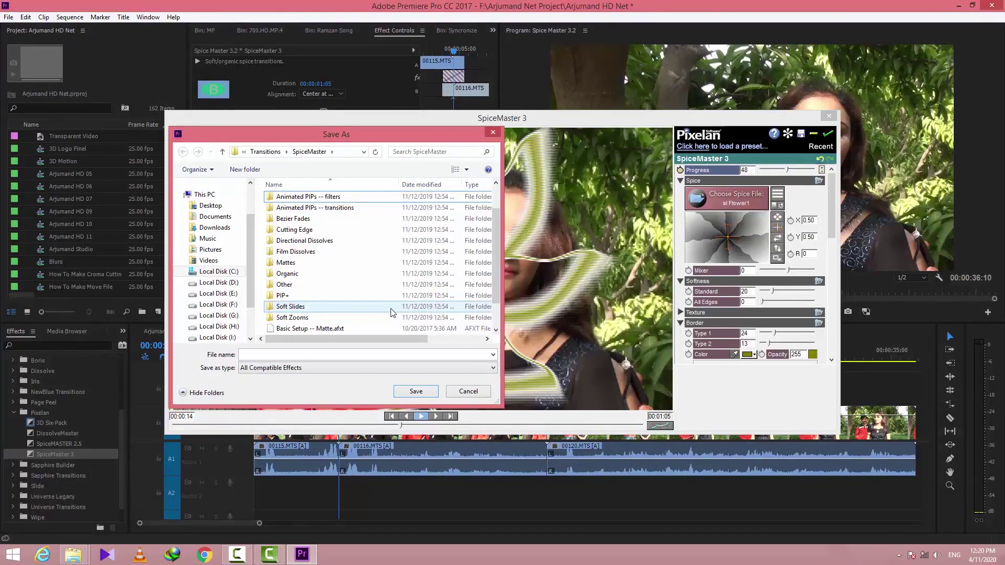
key("ctrl+shift+n")
key("ctrl+v")
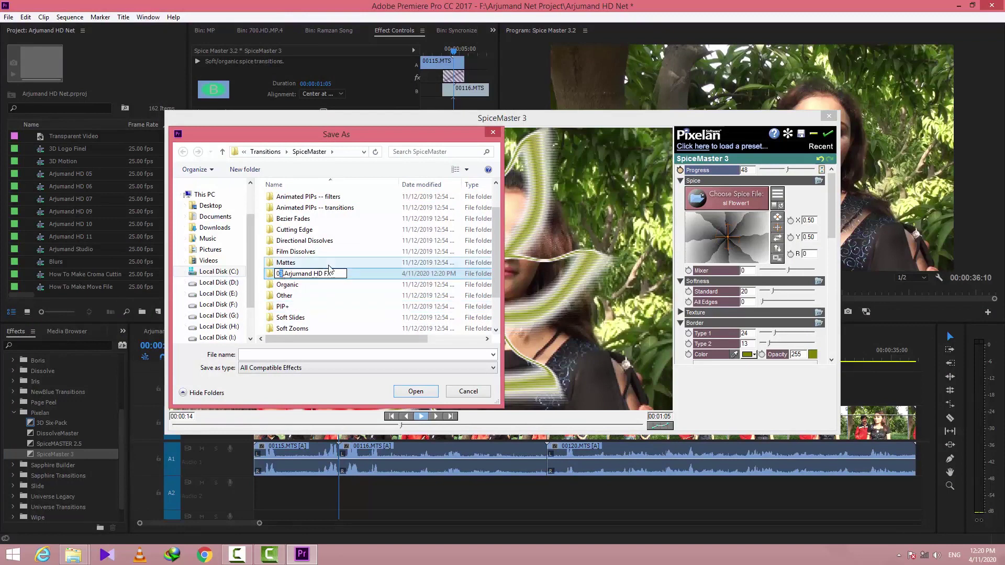
key("Return")
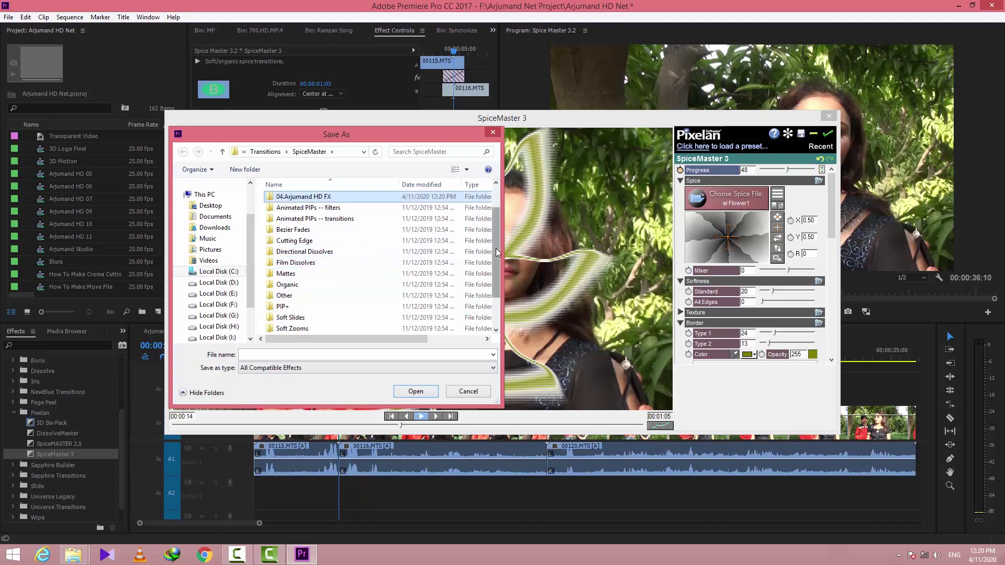
Look up the last preset in the 03.Arjumand HD FX folder and reuse its name, Arjumand HD.90.afxt, as the file name.
left_click_drag(498, 252, 498, 211)
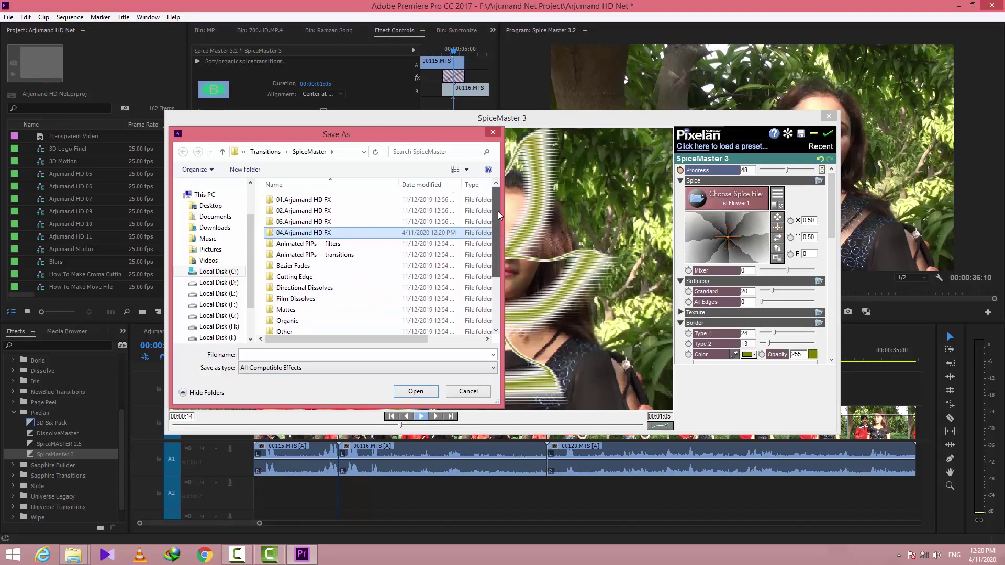
double_click(303, 210)
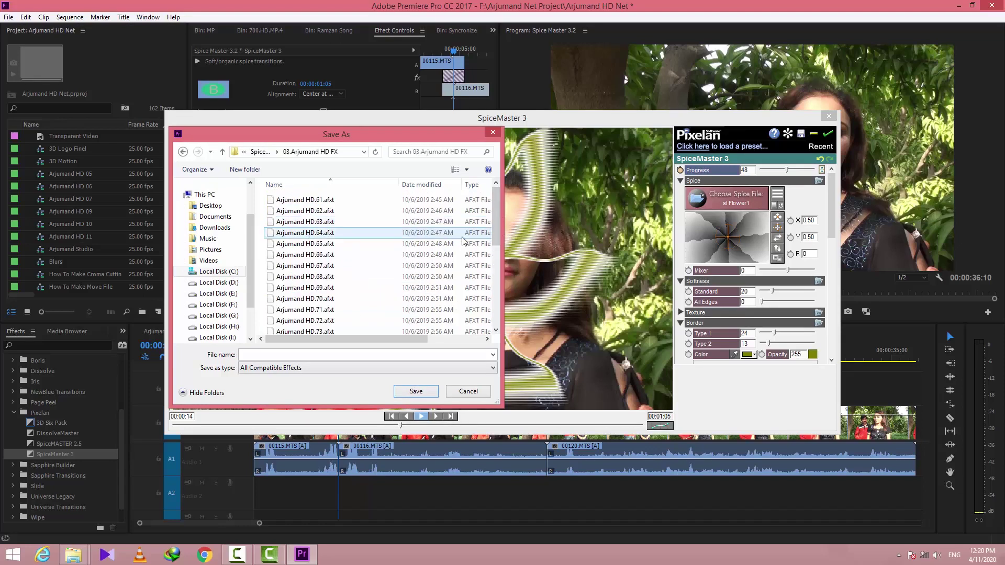
left_click_drag(496, 234, 495, 313)
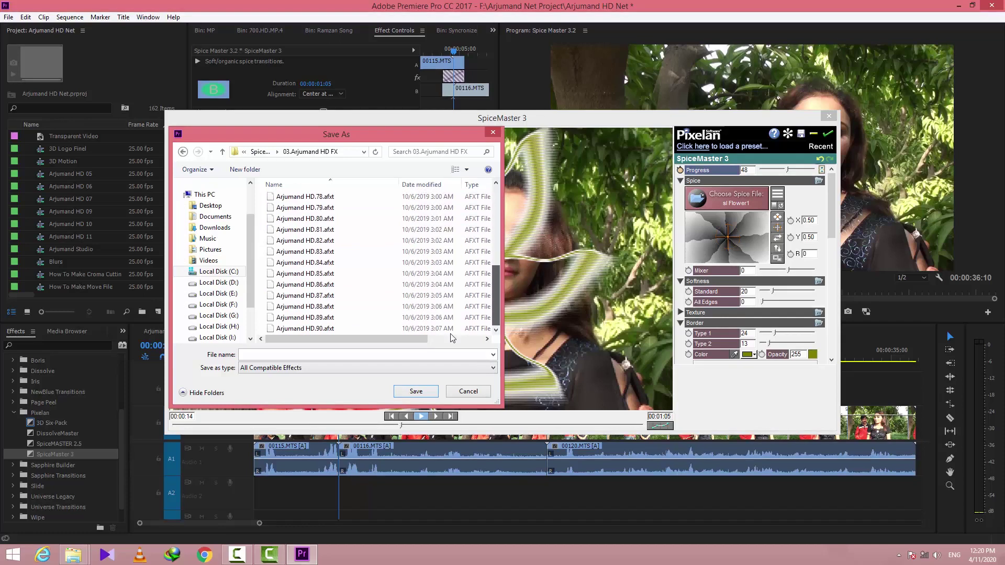
left_click(316, 328)
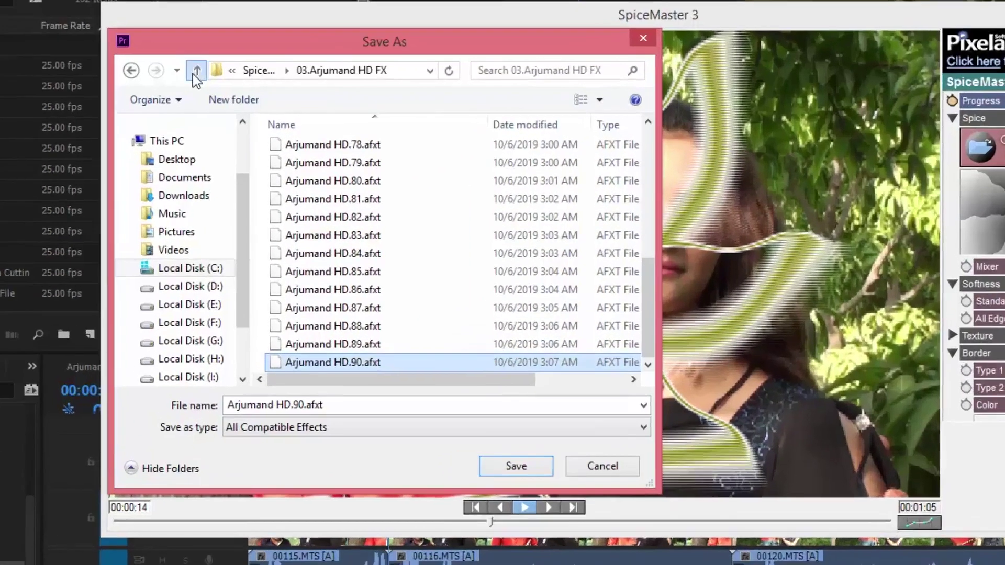
Save the preset as Arjumand HD.91.afxt in the 04.Arjumand HD FX folder.
left_click(195, 72)
left_click(350, 206)
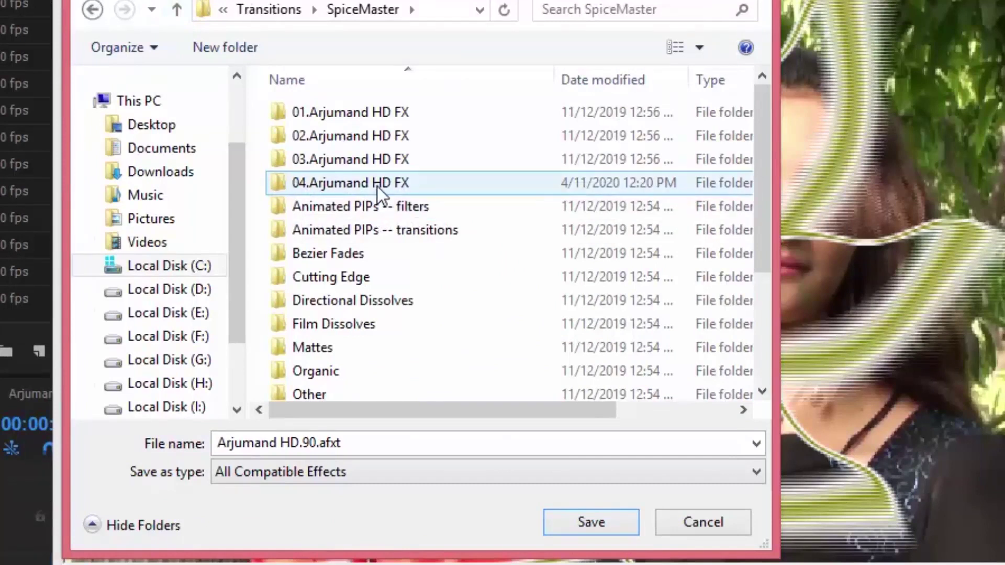
double_click(377, 186)
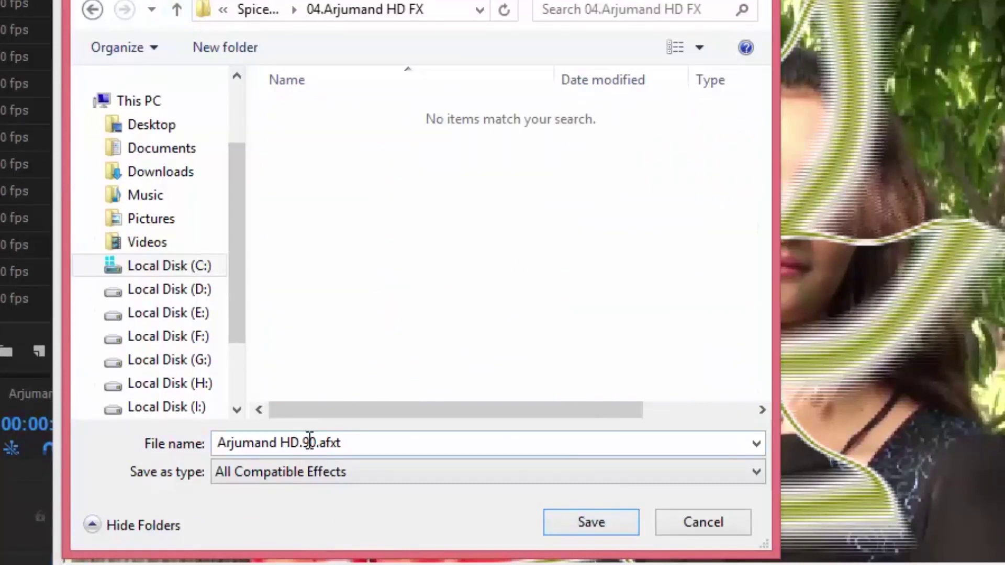
triple_click(310, 442)
left_click(312, 443)
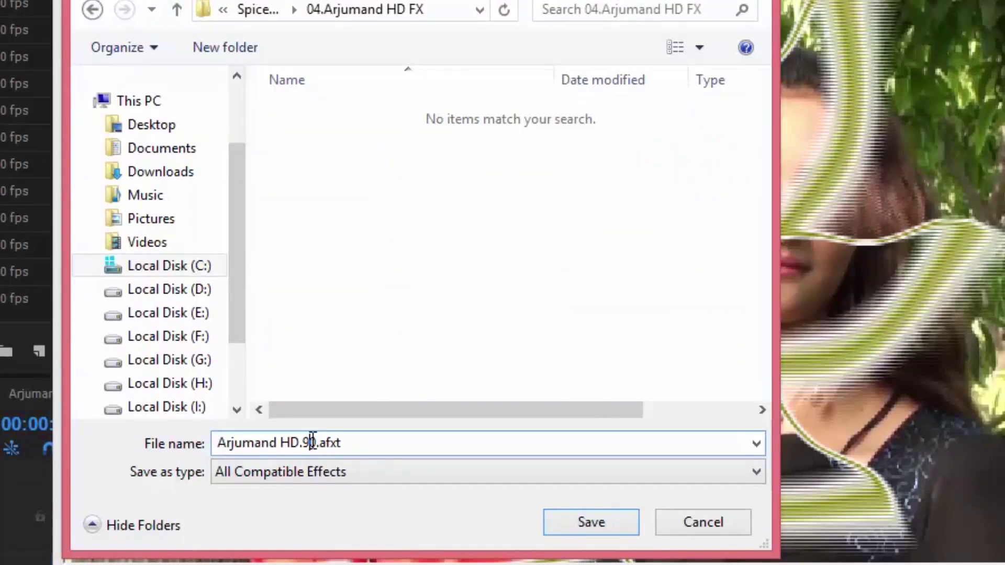
type("1")
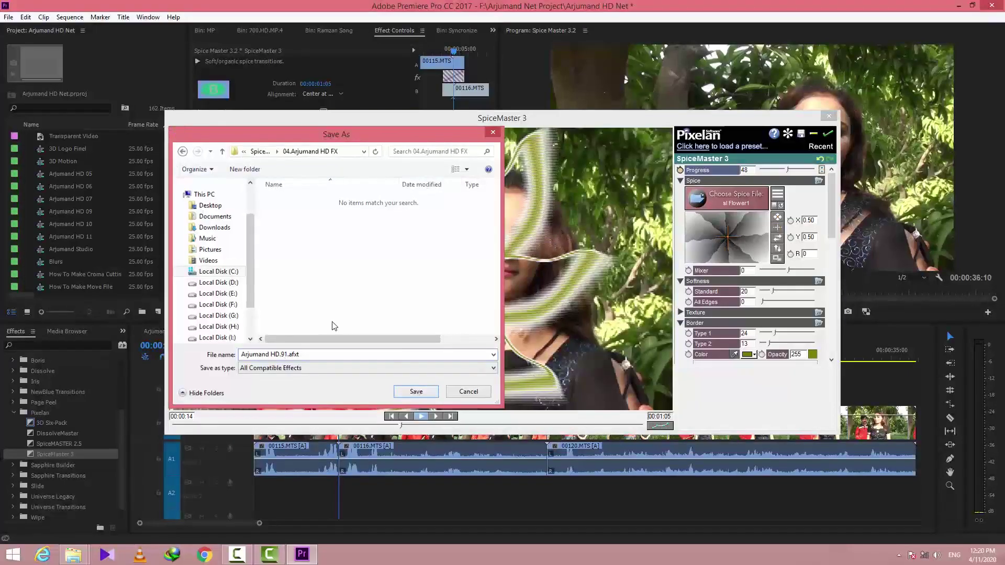
key("Return")
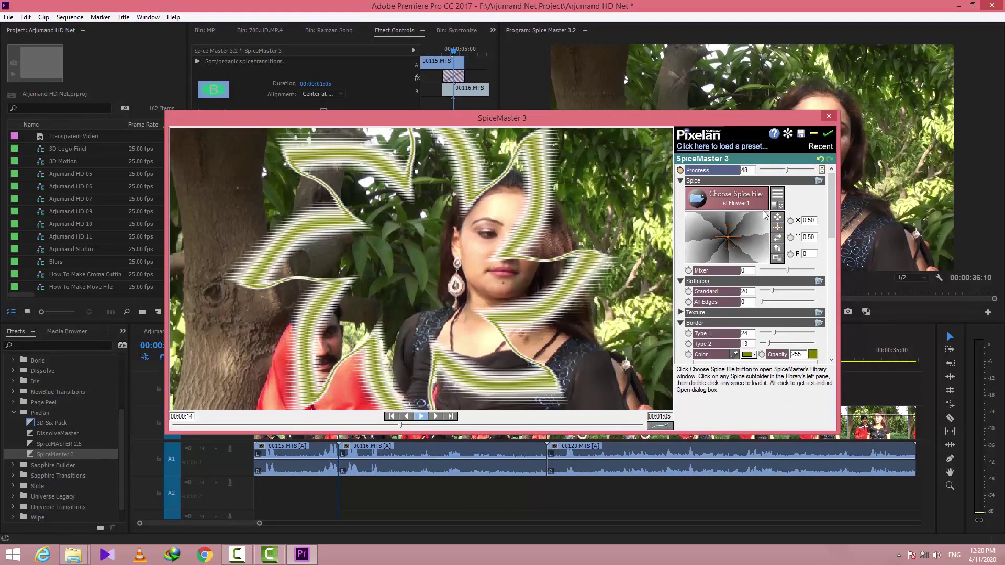
Replace the spice with b2 ProBlinds1 V from the Bands2 folder of the Spice Library.
left_click(728, 198)
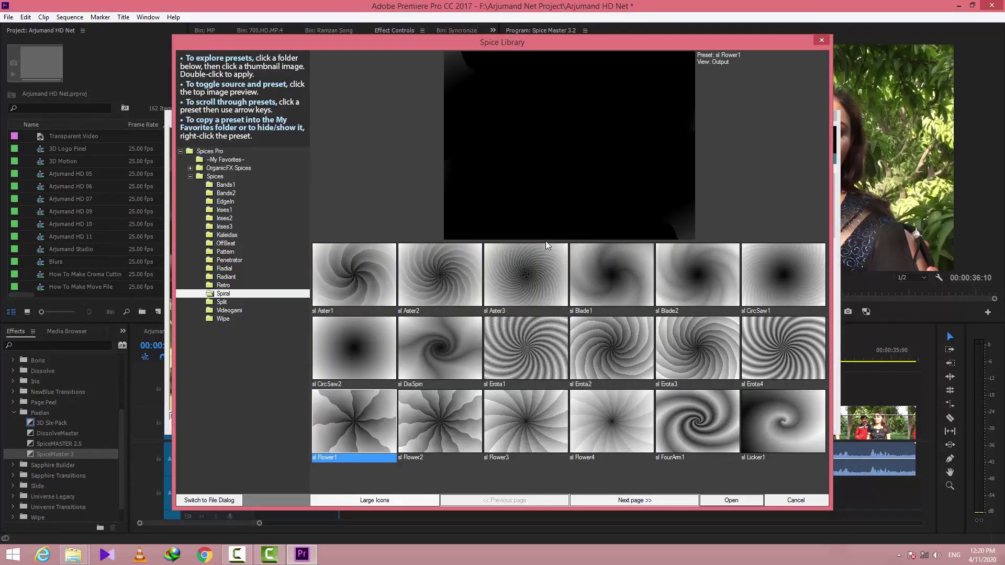
left_click(217, 194)
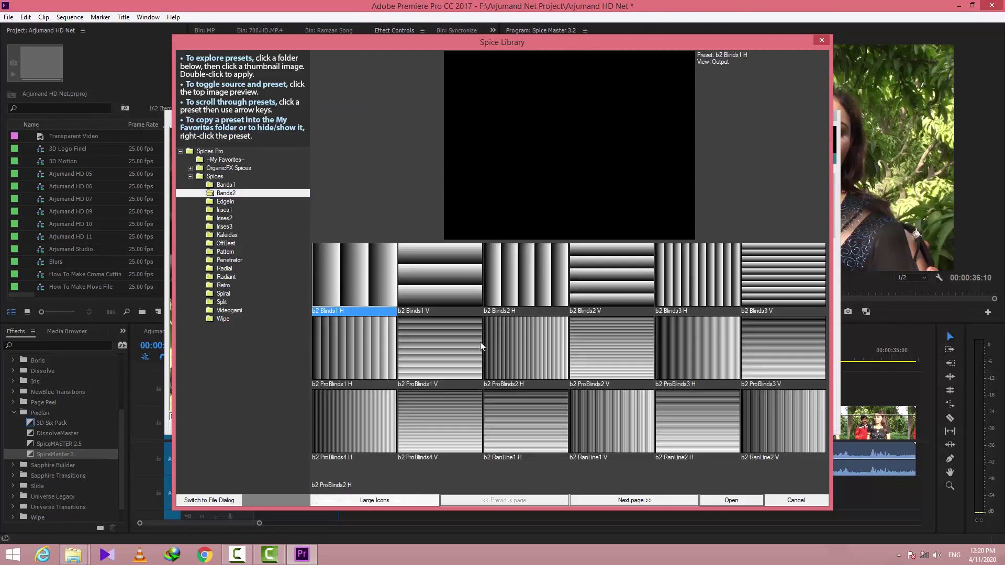
left_click(451, 350)
double_click(451, 347)
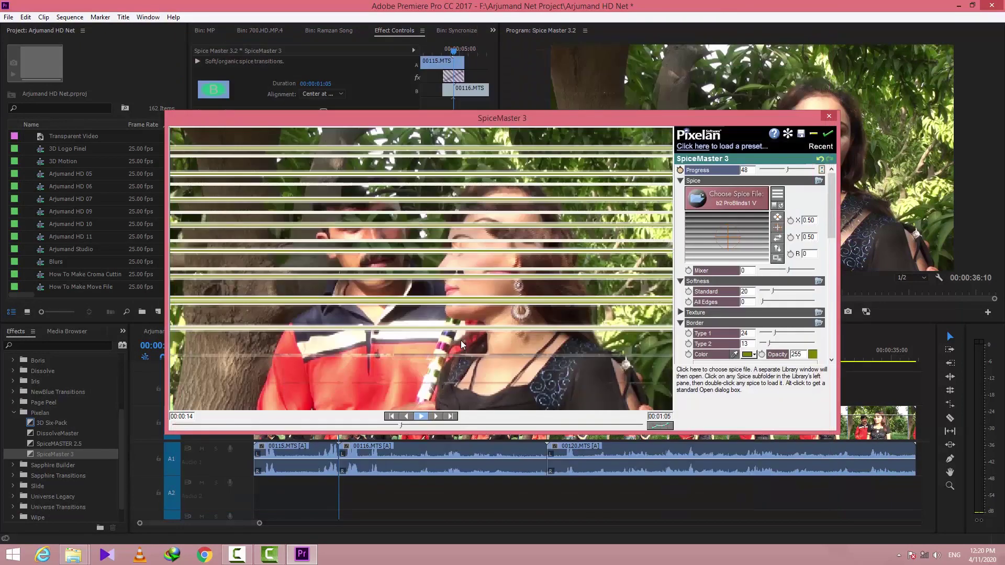
Set the border colour to red, with border Type 1 at 35 and Type 2 at 38.
left_click(746, 356)
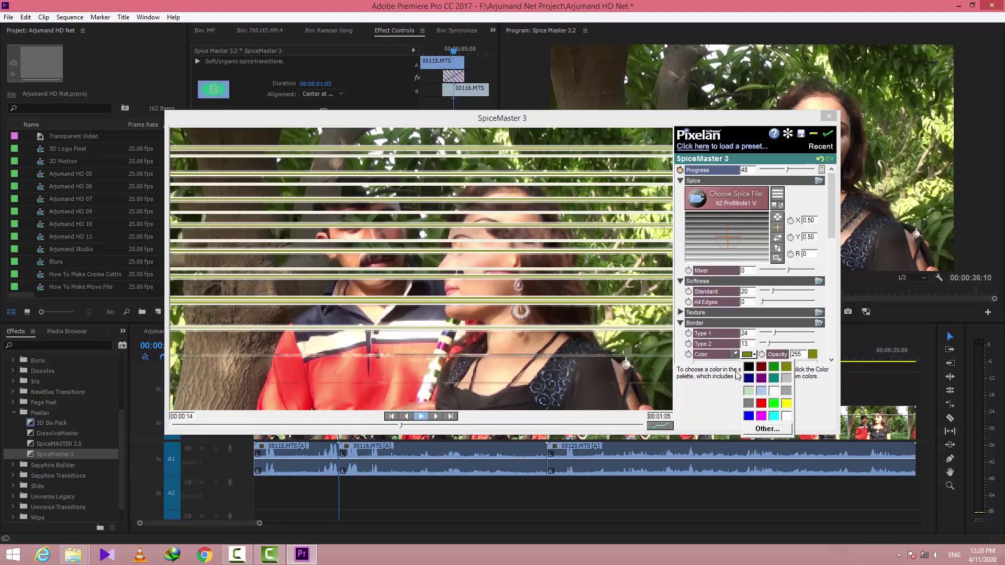
left_click(762, 403)
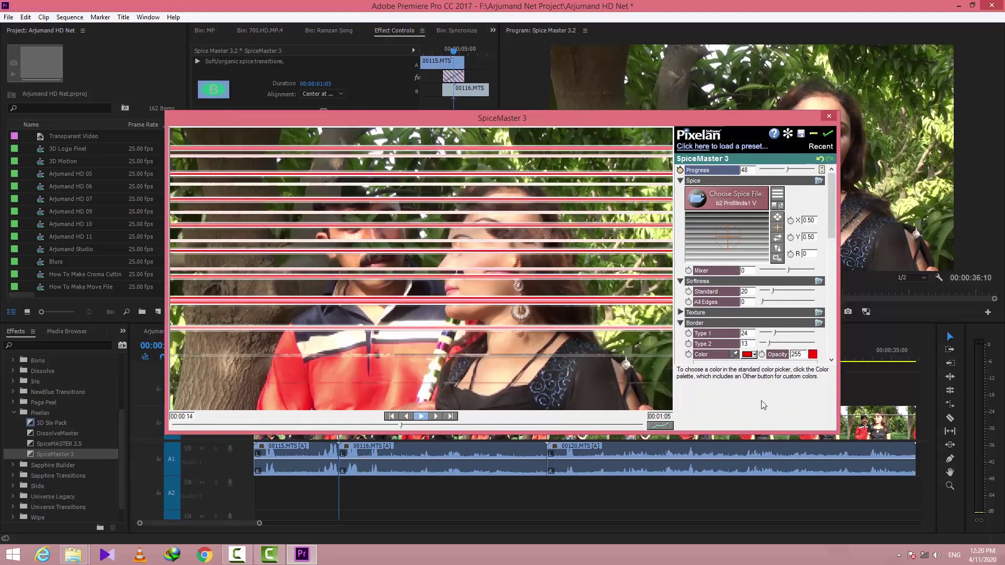
left_click_drag(767, 334, 784, 346)
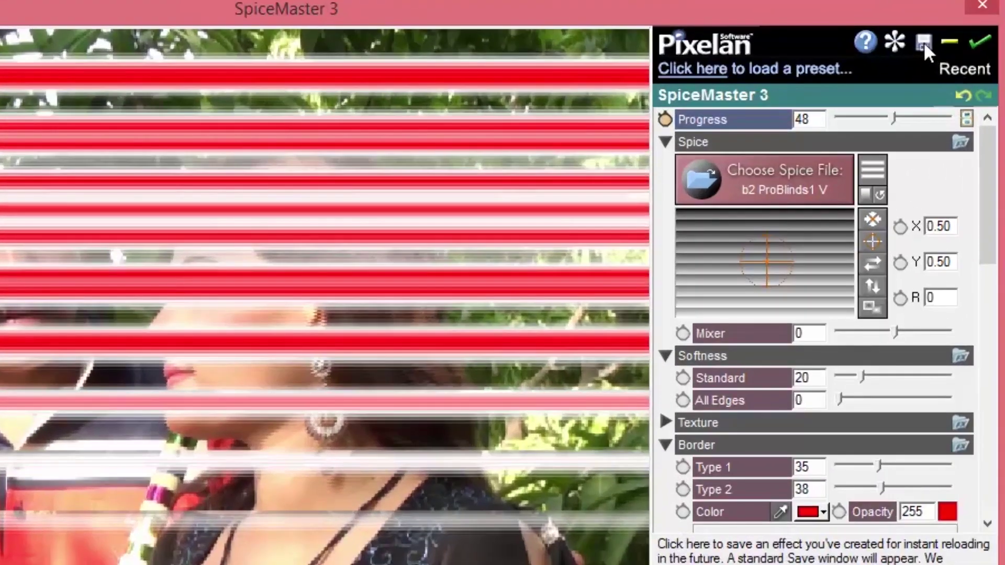
Save the effect as preset Arjumand HD.92.afxt in the 04.Arjumand HD FX folder, reusing the name of the existing 91 preset.
left_click(923, 42)
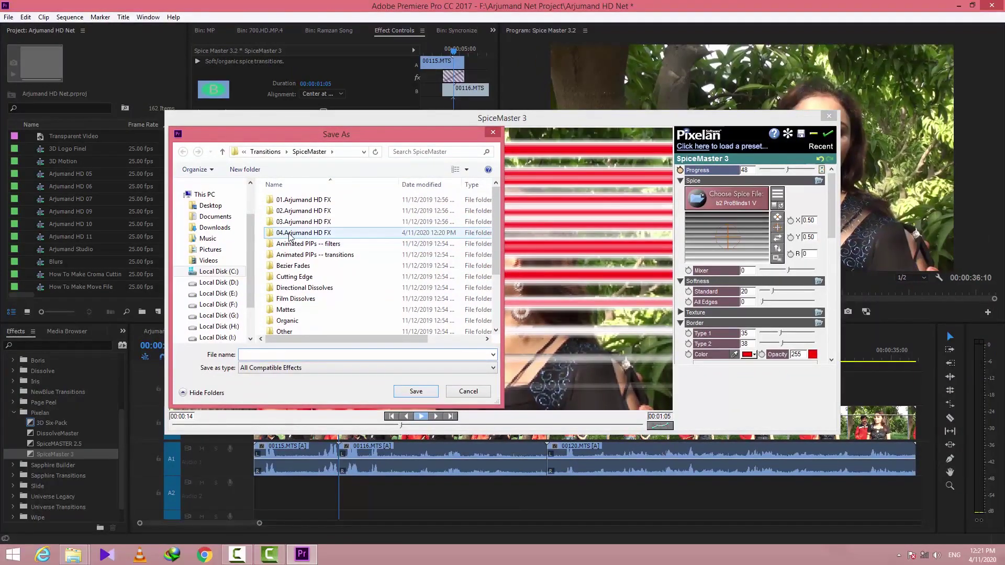
double_click(289, 233)
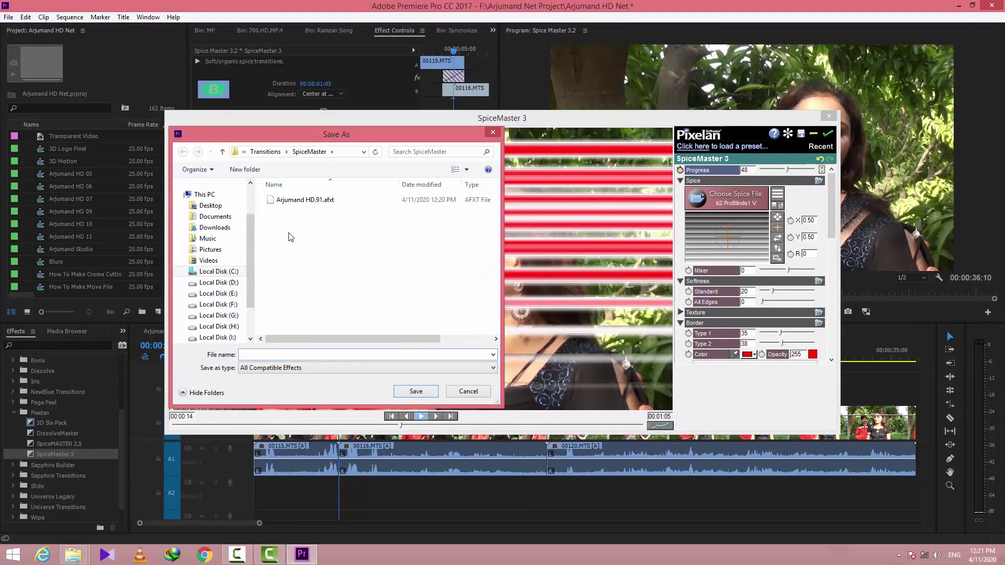
left_click(298, 202)
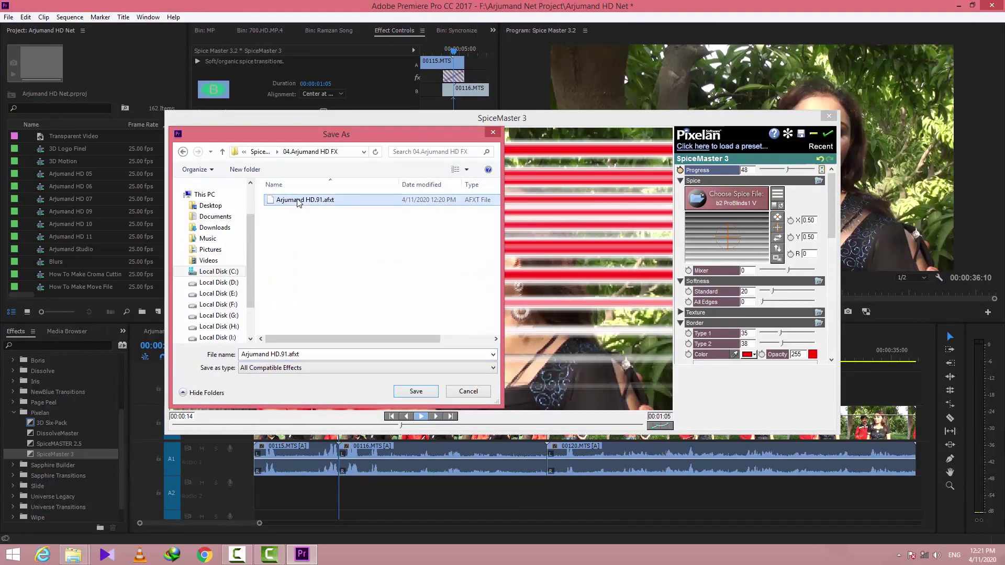
left_click(286, 355)
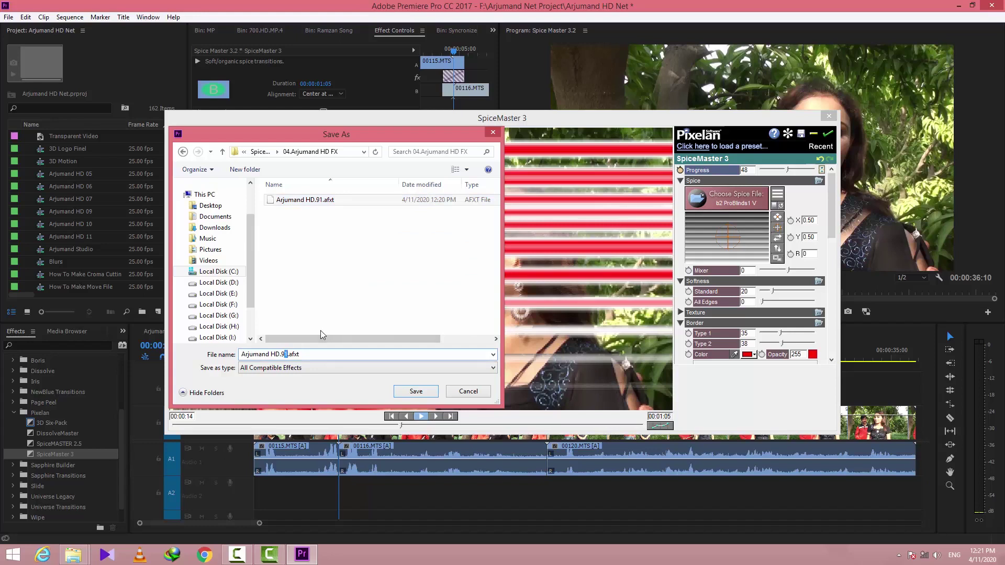
key("Return")
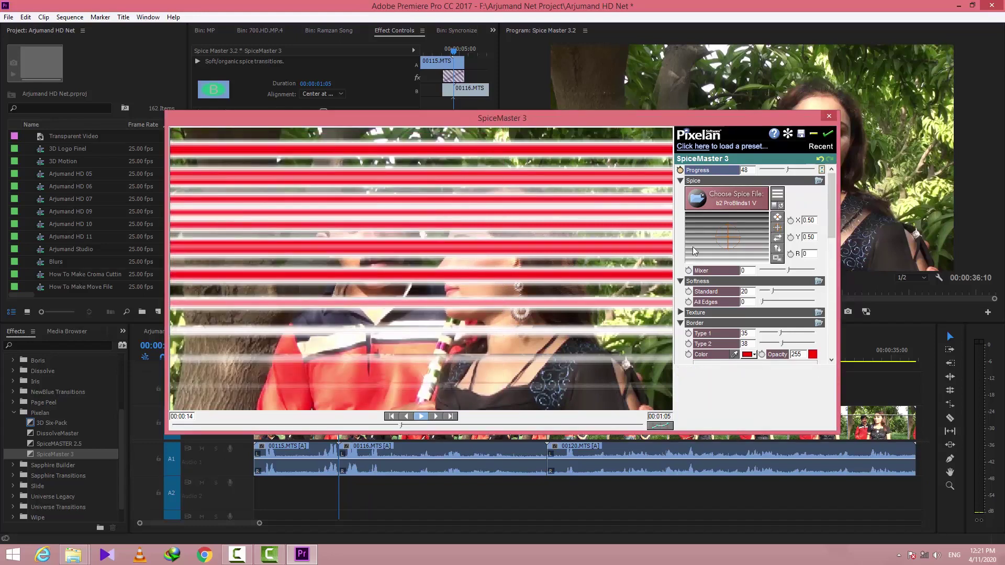
Apply the effect to the transition between 00115.MTS and 00116.MTS and play it back from 00:00:04:00.
left_click(827, 134)
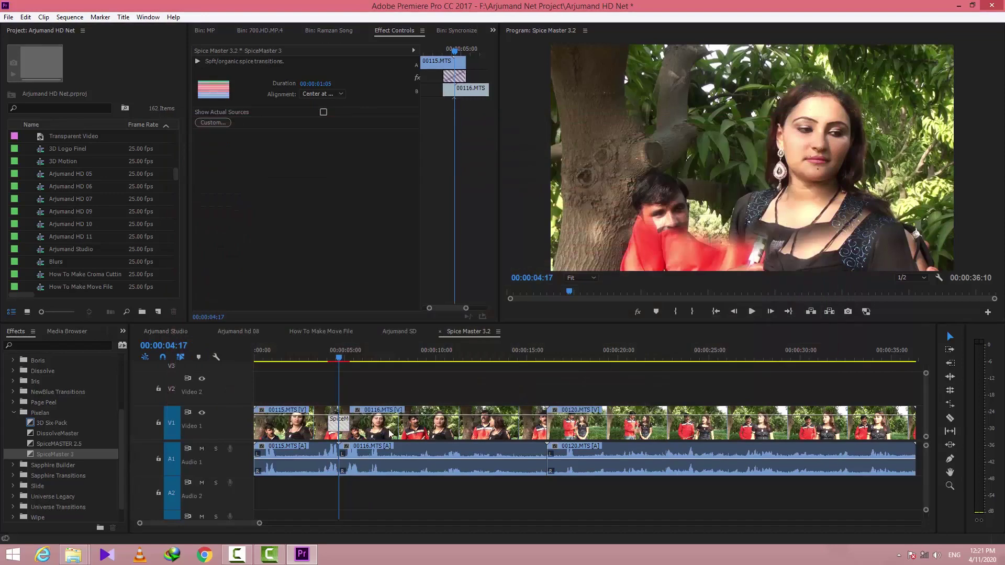
left_click(327, 360)
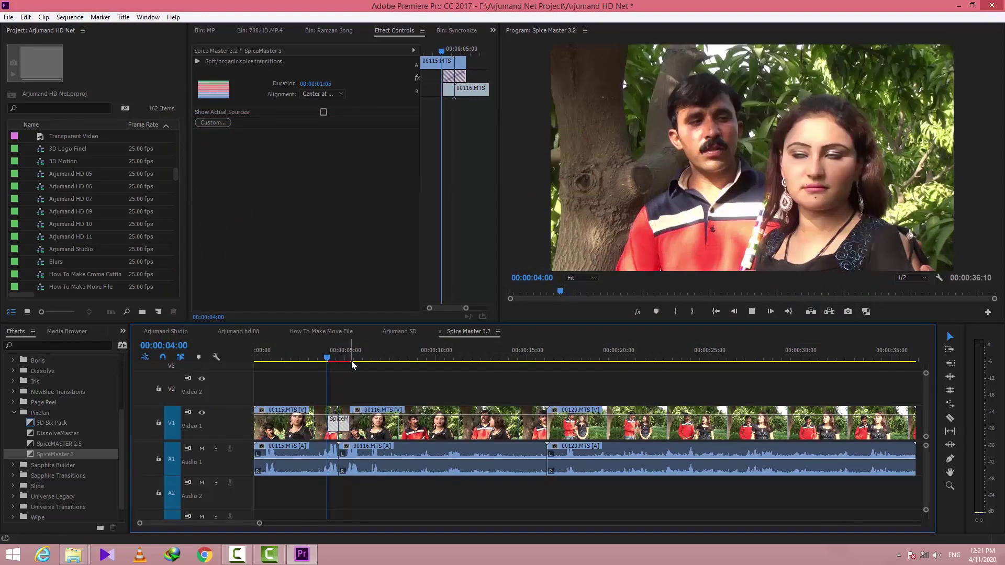
key("space")
Add a SpiceMaster 3 transition at the cut between 00116.MTS and 00120.MTS, accepting repeated frames.
left_click_drag(350, 360, 535, 364)
left_click_drag(31, 454, 554, 434)
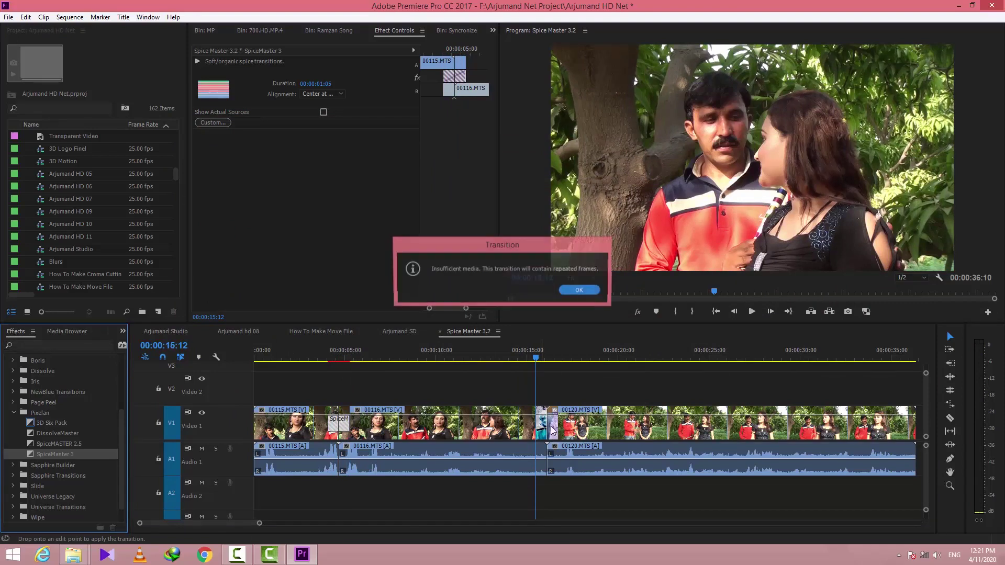
left_click(581, 291)
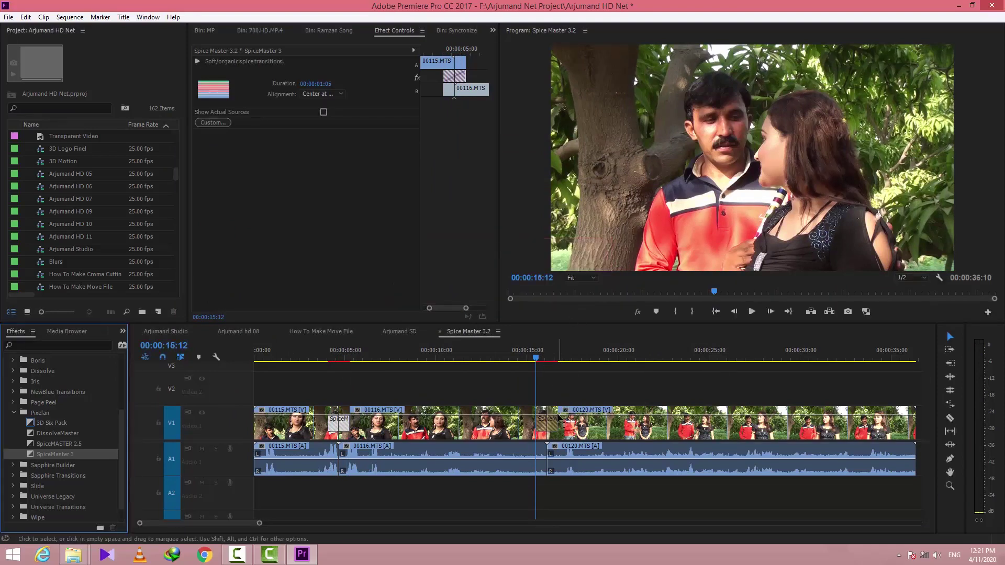
Load the Arjumand HD.92 preset from 04.Arjumand HD FX into the transition between 00116.MTS and 00120.MTS, and play it back.
left_click(550, 433)
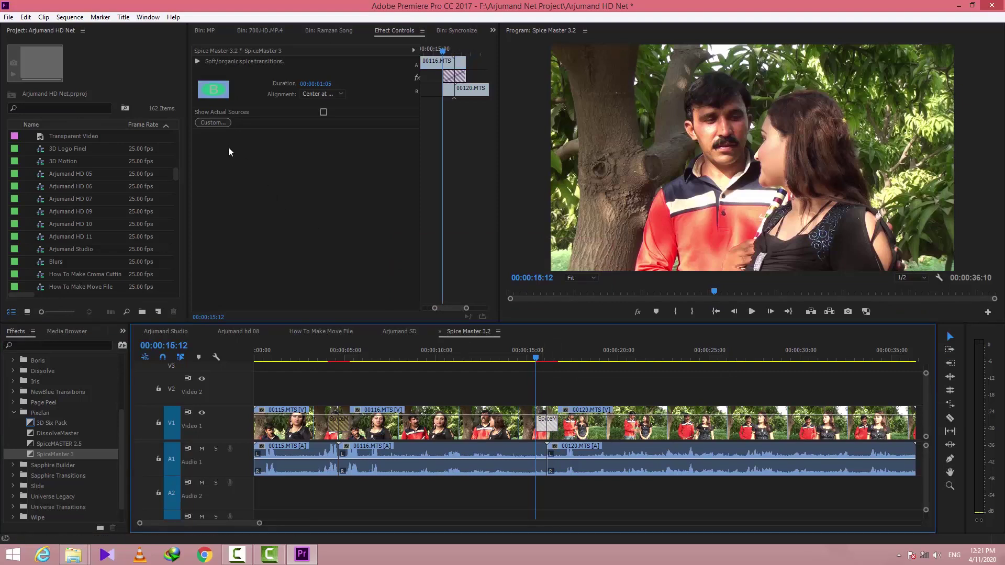
left_click(218, 125)
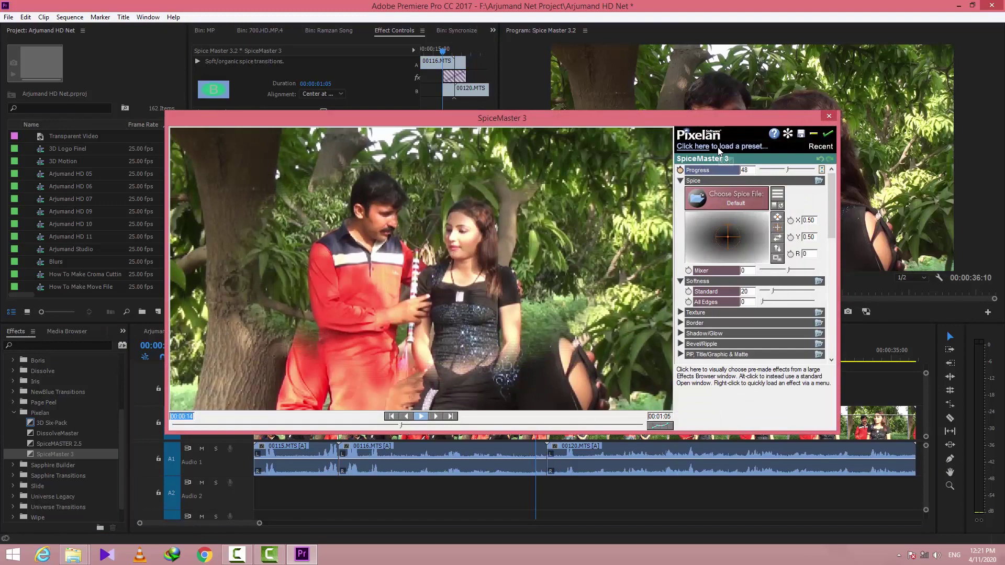
left_click(718, 150)
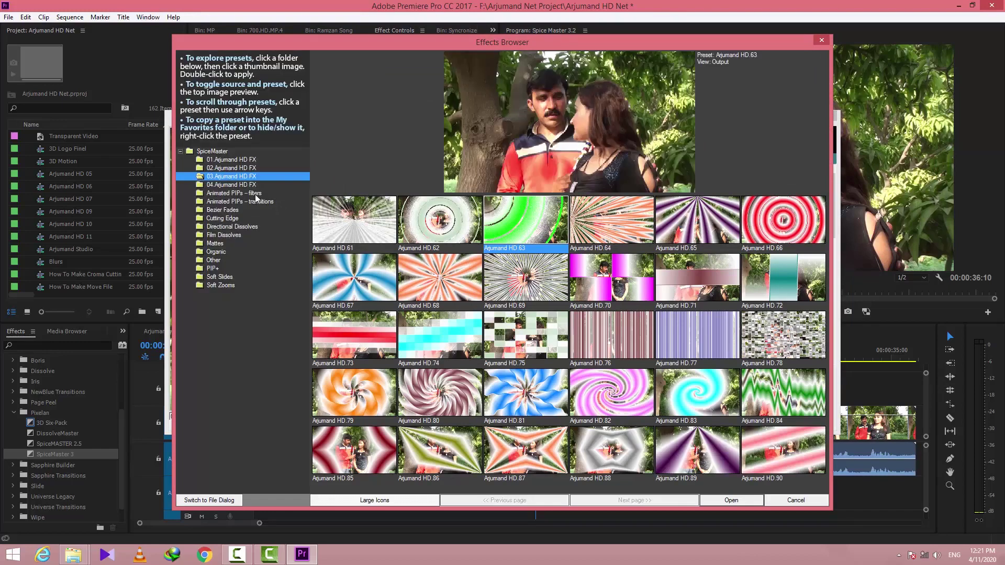
left_click(247, 185)
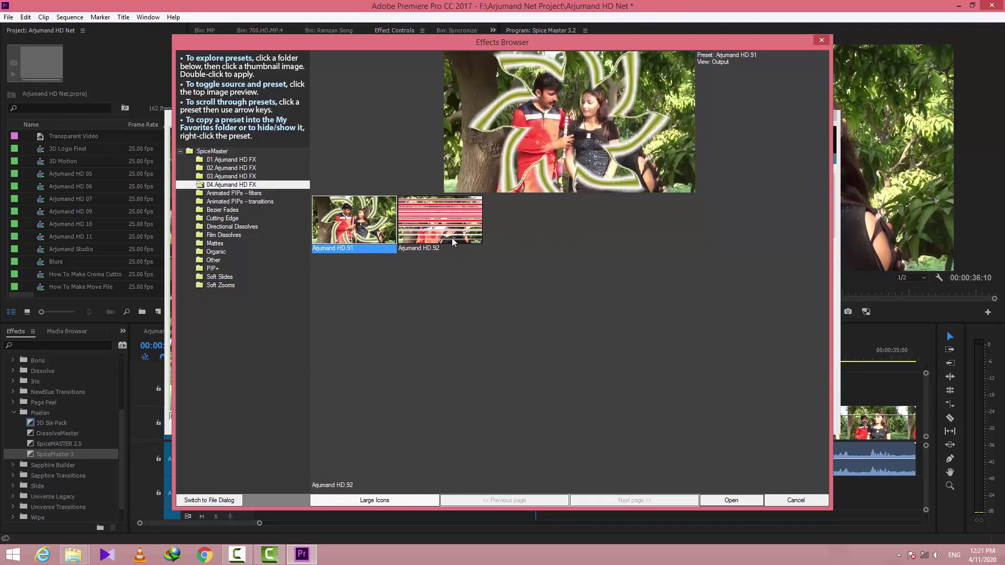
double_click(440, 220)
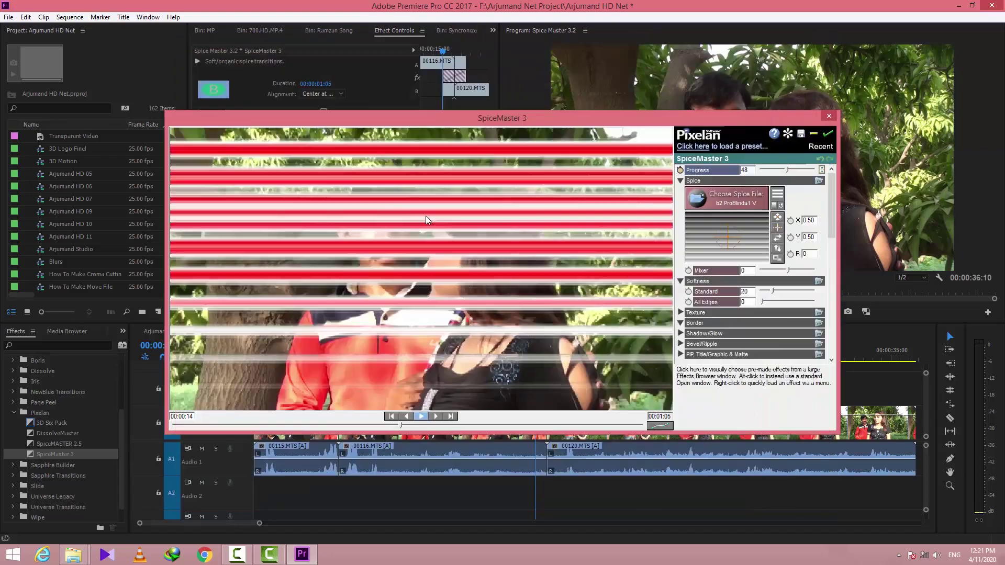
left_click(828, 133)
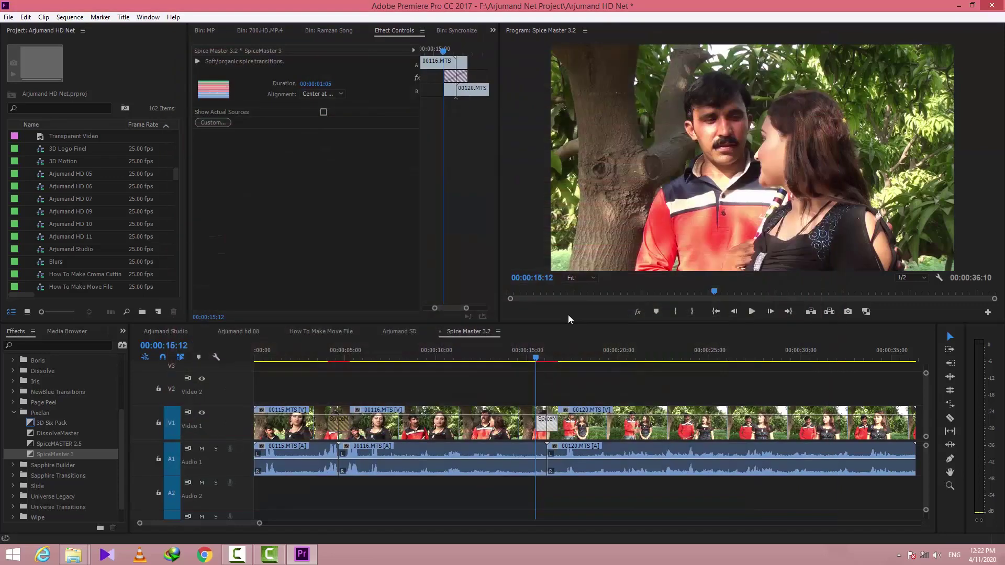
key("space")
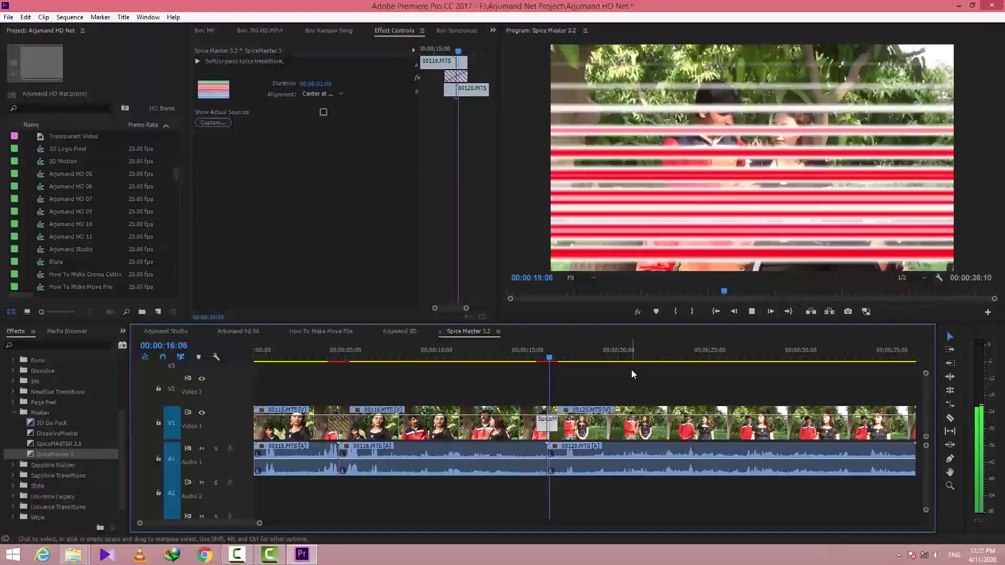
key("space")
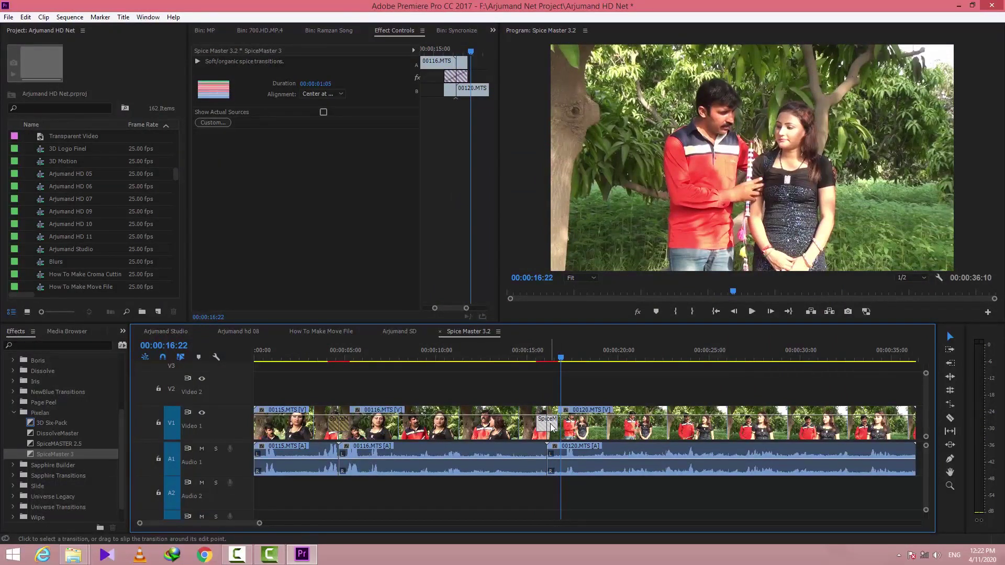
Remove the SpiceMaster transitions from the sequence and select all clips.
left_click(561, 391)
key("Up")
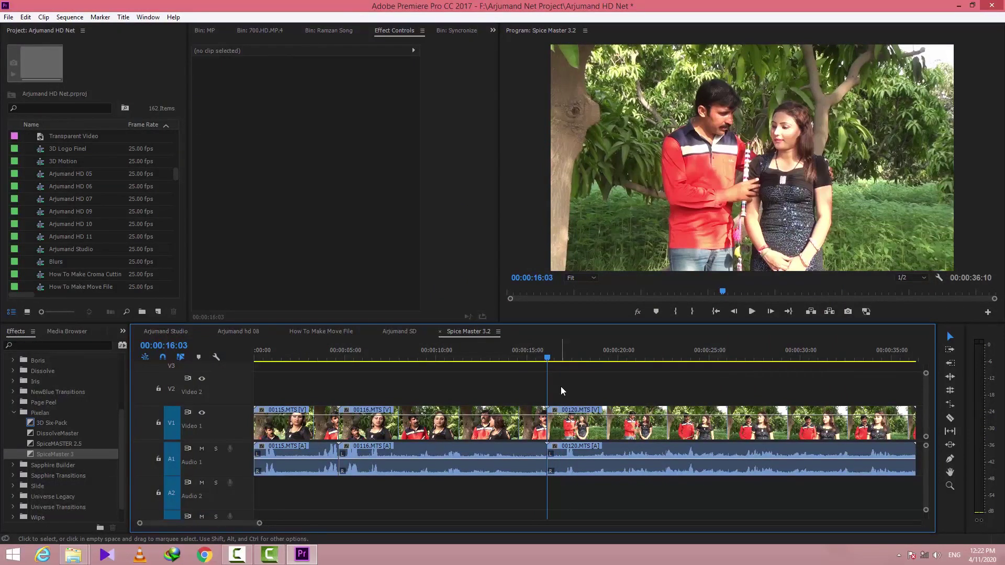
key("ctrl+a")
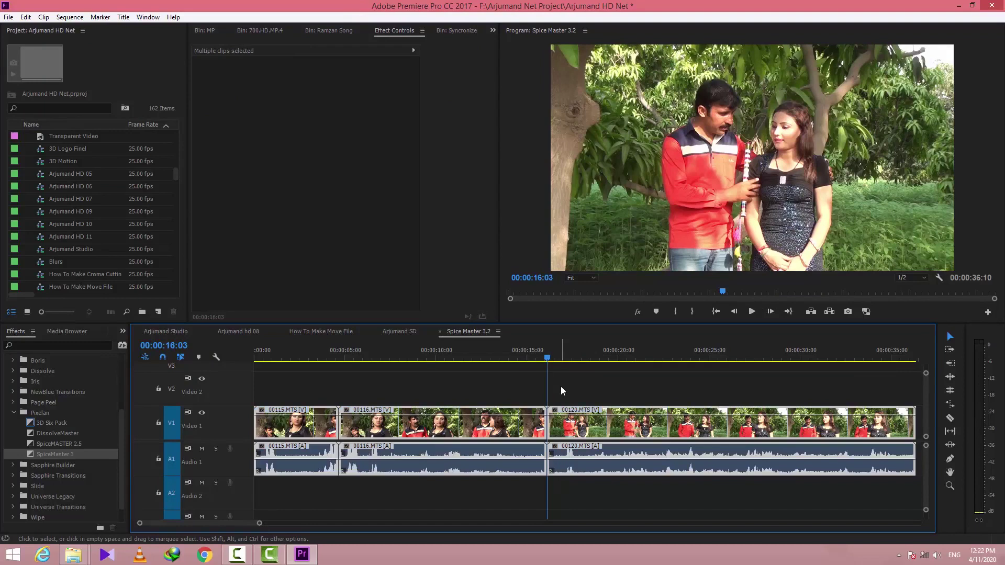
Make SpiceMaster 3 the default transition and apply it to all the selected clips, accepting repeated frames.
right_click(29, 454)
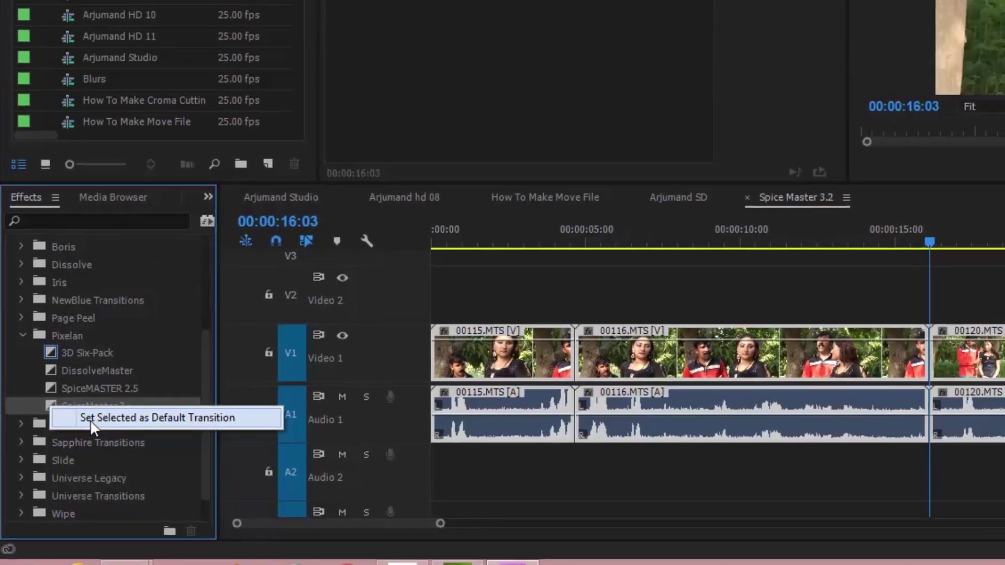
left_click(109, 400)
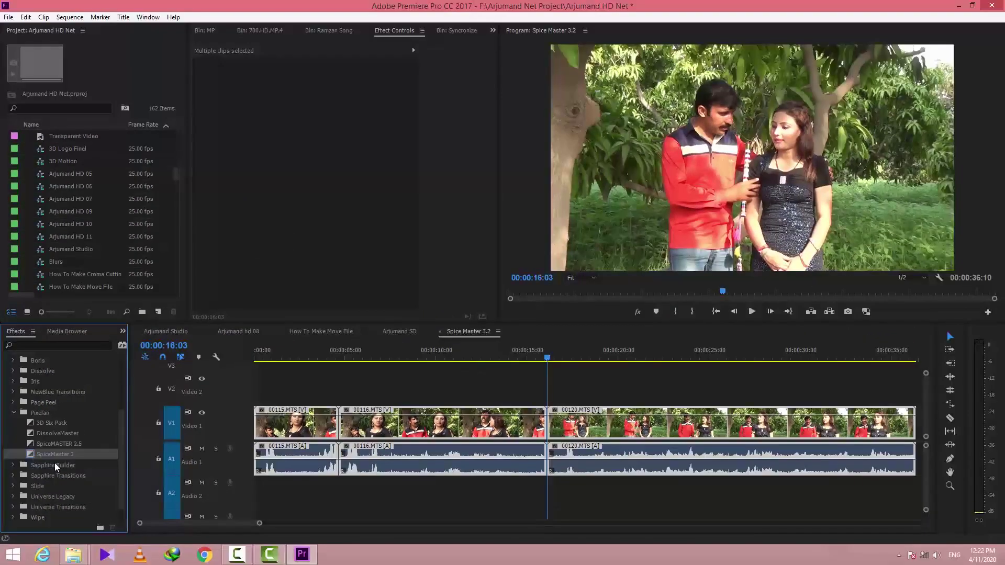
left_click(579, 379)
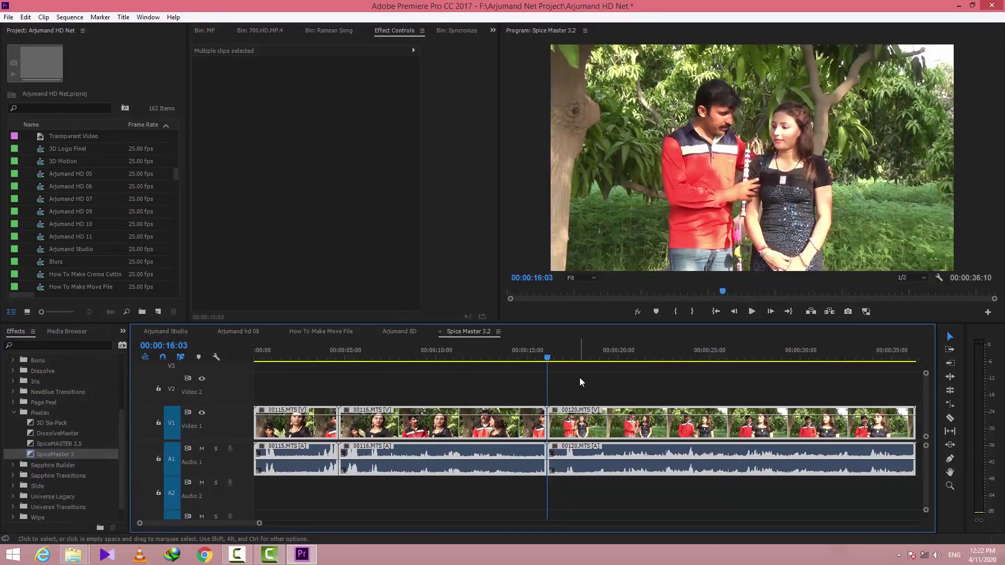
key("ctrl+d")
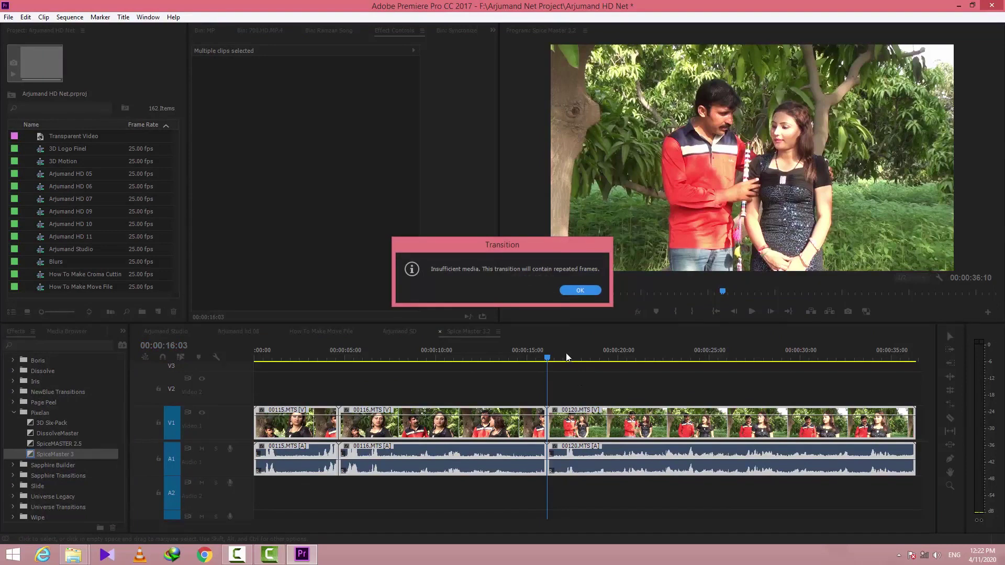
left_click(569, 291)
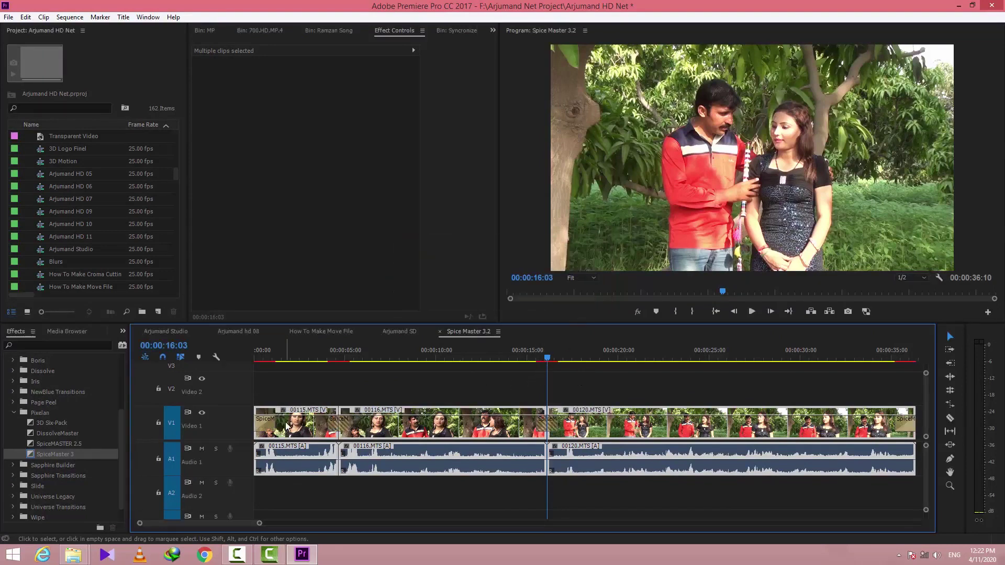
Apply the Arjumand HD.33 preset from the 02.Arjumand HD FX folder to the transition between 00115.MTS and 00116.MTS.
left_click(564, 379)
left_click(335, 349)
left_click(339, 423)
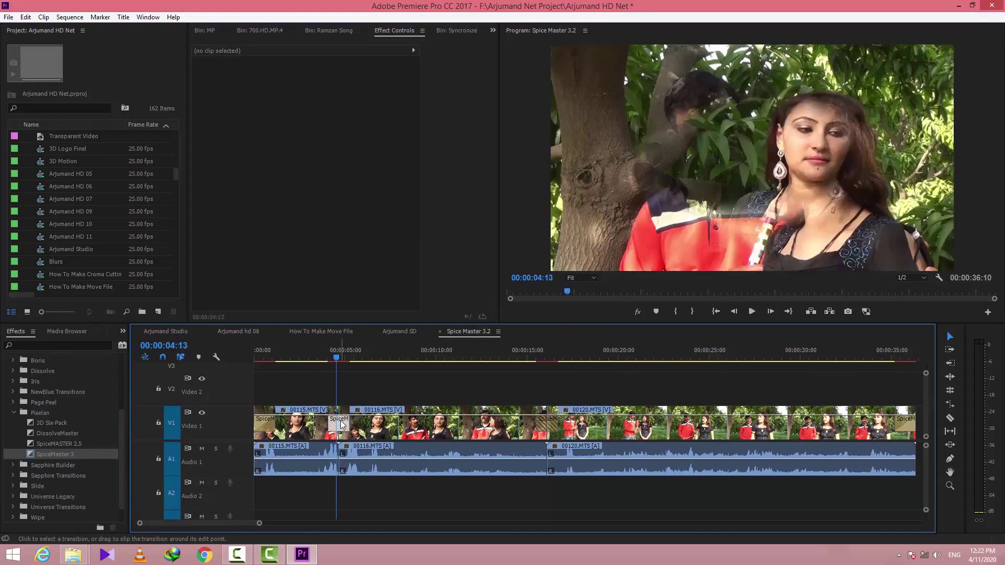
left_click(213, 122)
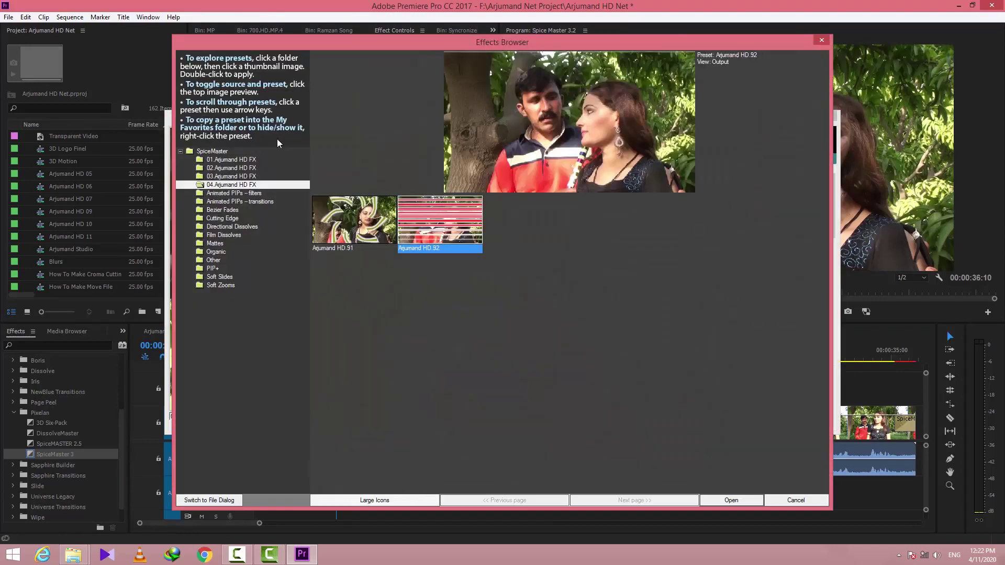
left_click(254, 168)
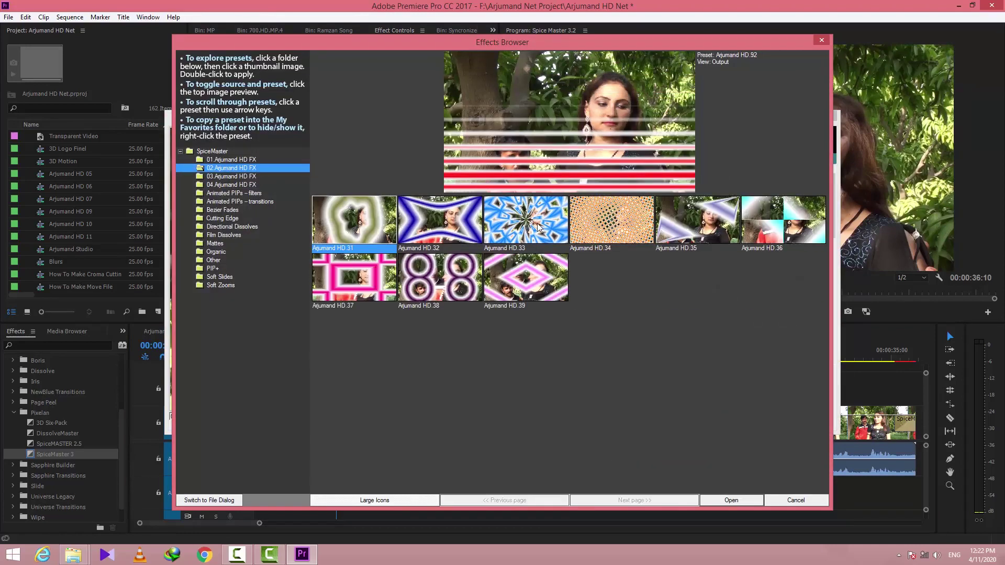
double_click(537, 225)
left_click(829, 137)
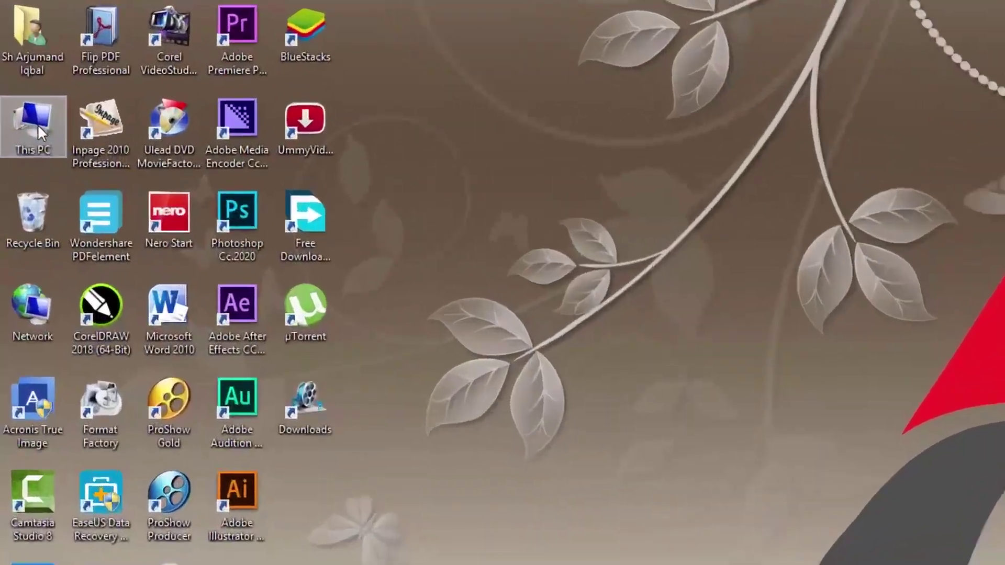
In File Explorer, open the SpiceMaster preset folder at C:\Users\Public\Public Documents\Pixelan\Masters\Transitions\SpiceMaster.
double_click(32, 128)
double_click(308, 176)
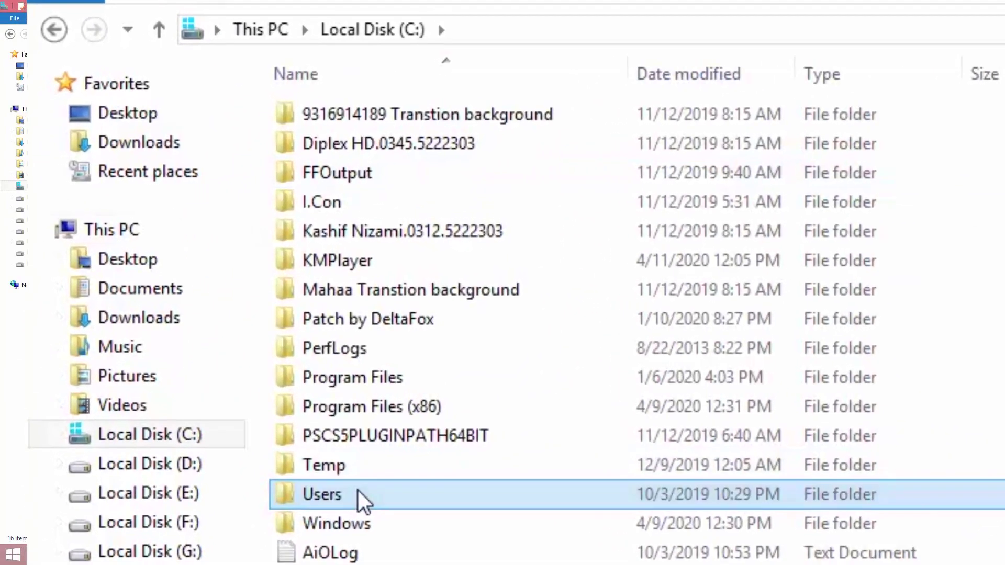
double_click(296, 409)
double_click(333, 119)
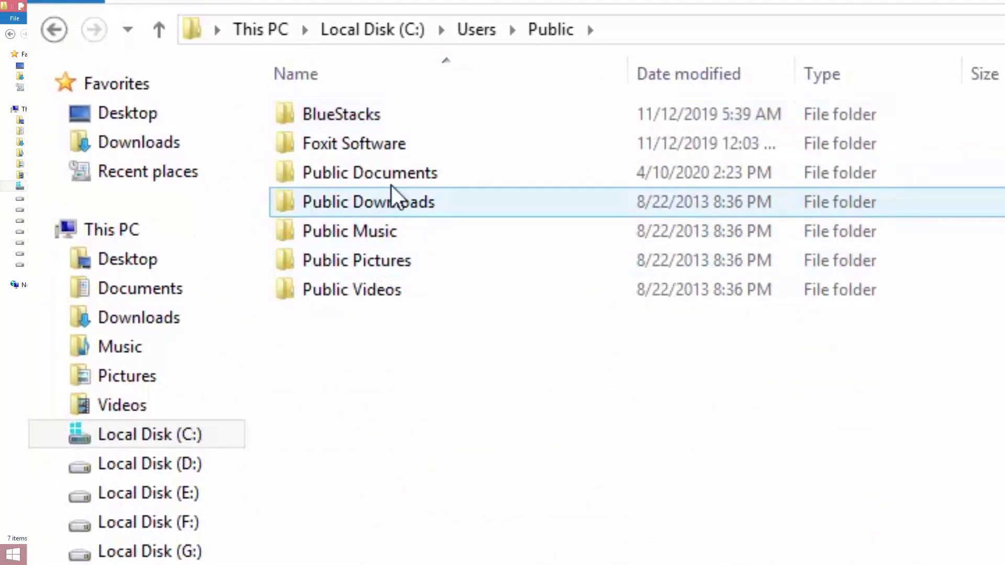
double_click(393, 178)
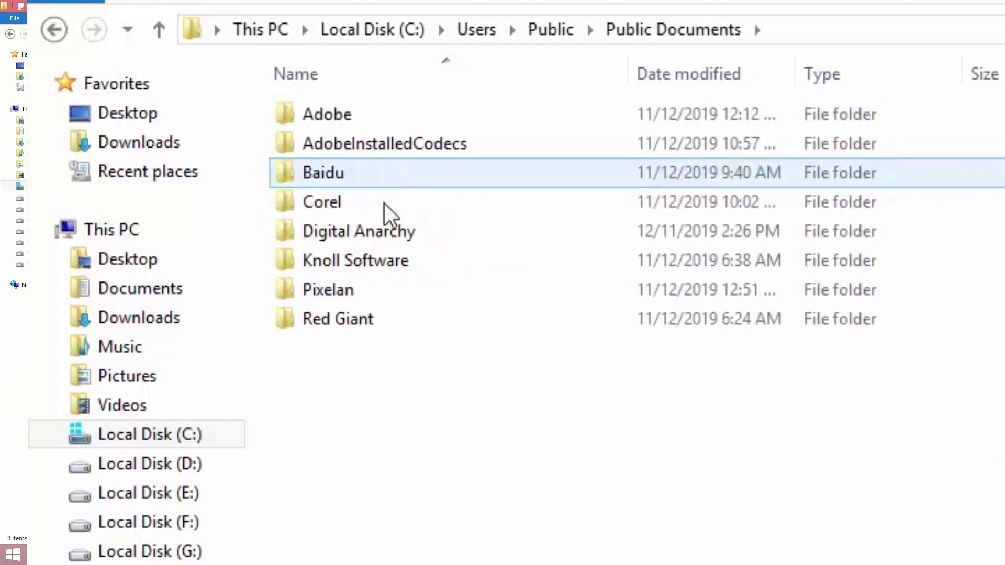
double_click(351, 291)
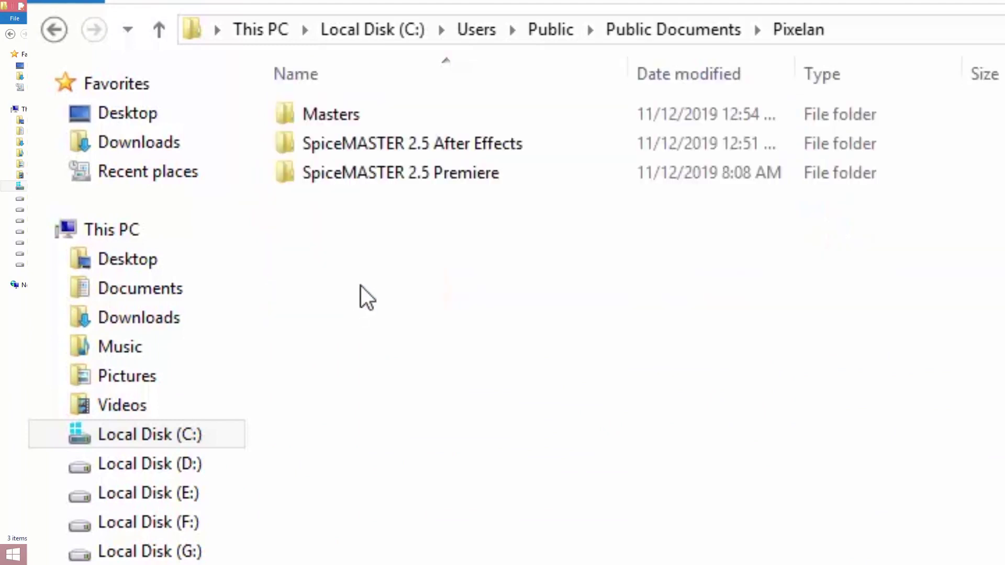
double_click(335, 118)
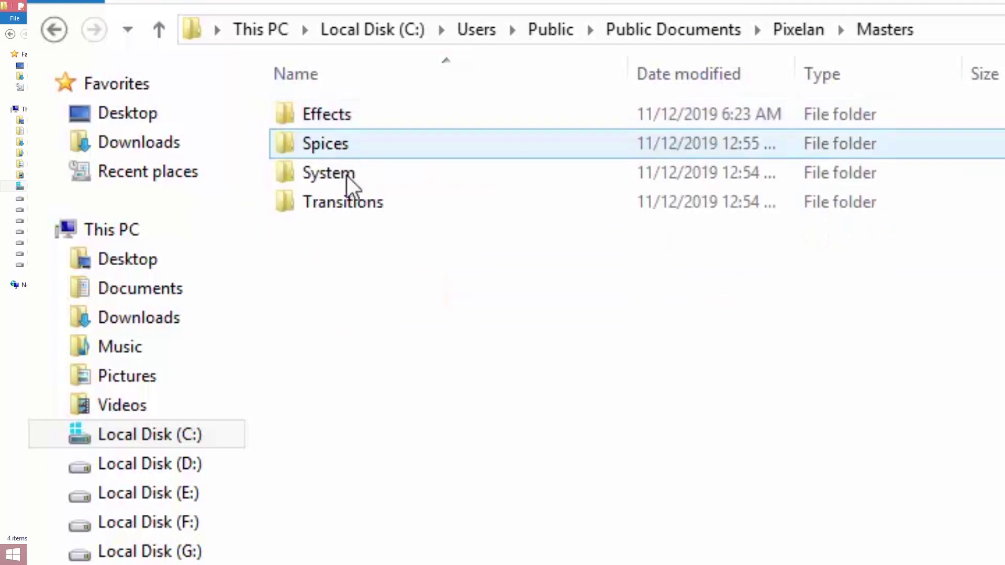
double_click(358, 210)
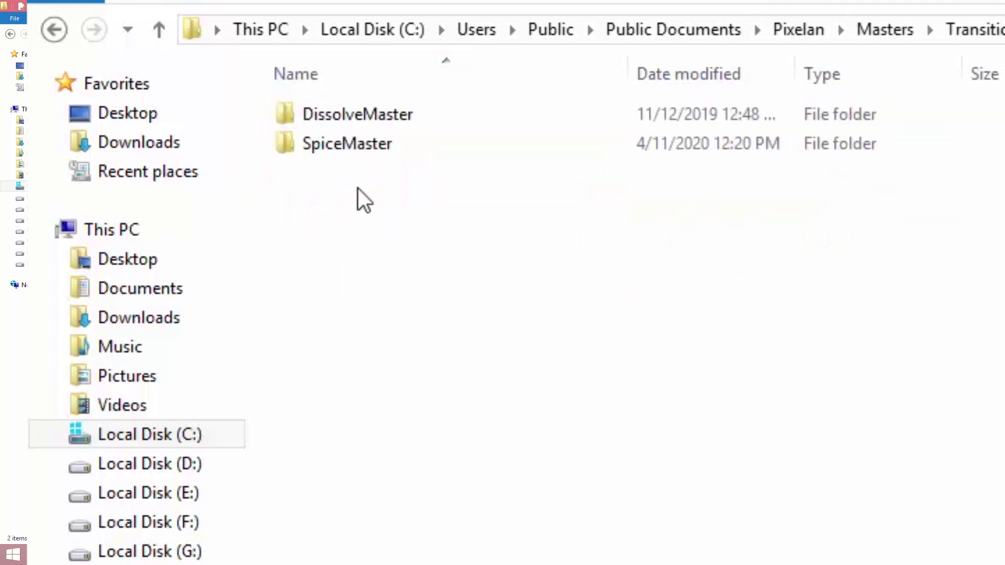
double_click(358, 149)
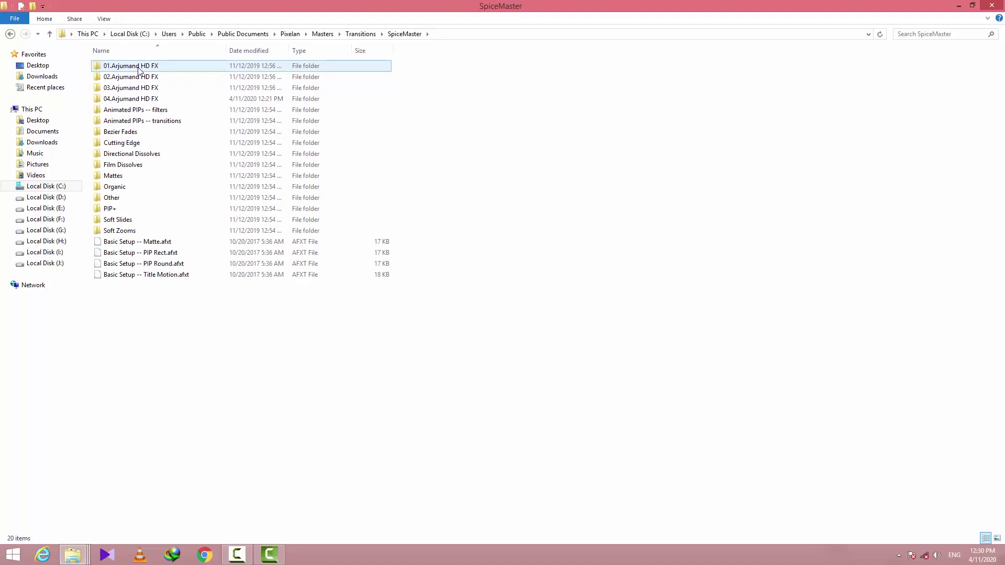
Copy the four preset folders 01.Arjumand HD FX through 04.Arjumand HD FX to the clipboard and minimize the folder window.
left_click_drag(138, 67, 140, 101)
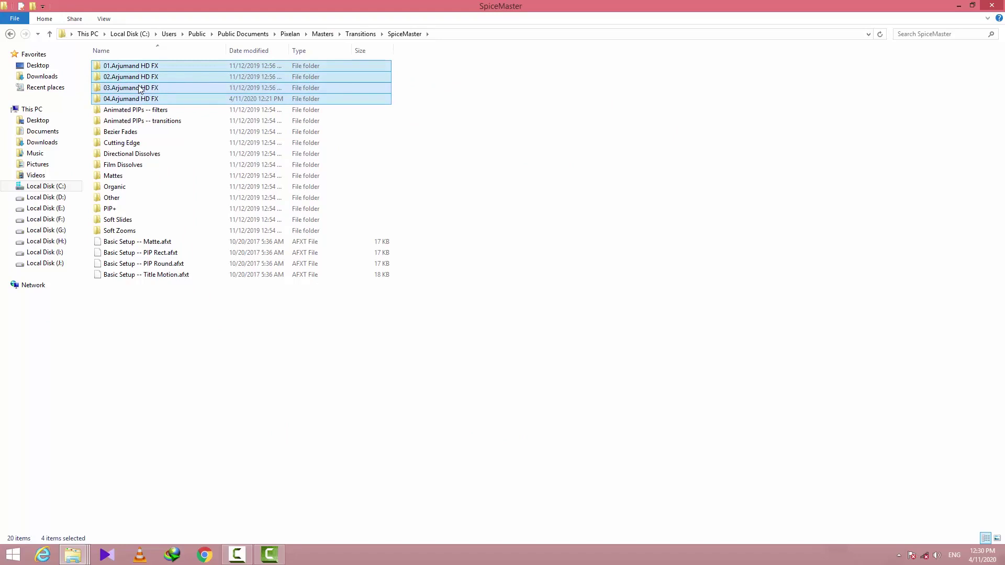
right_click(139, 86)
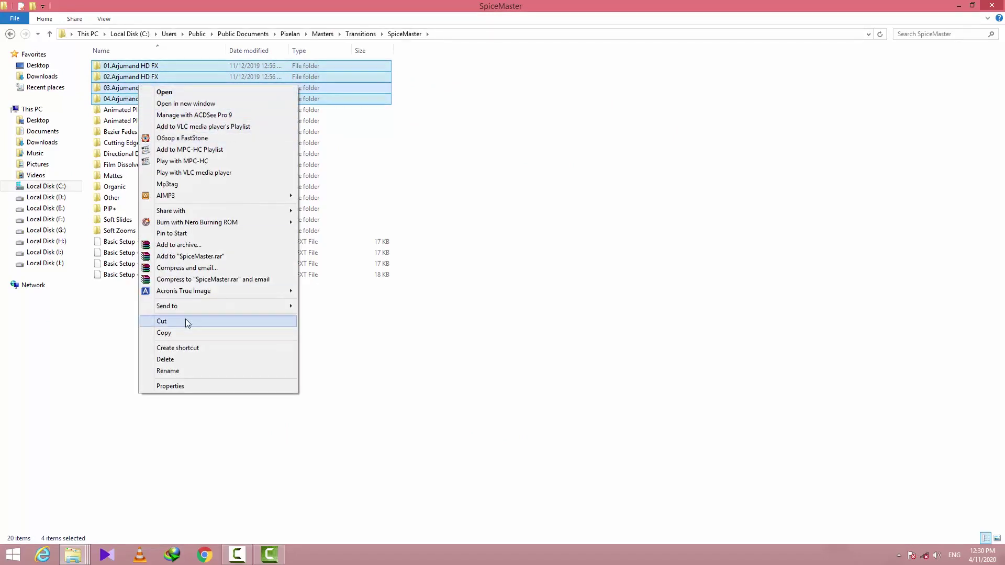
left_click(179, 334)
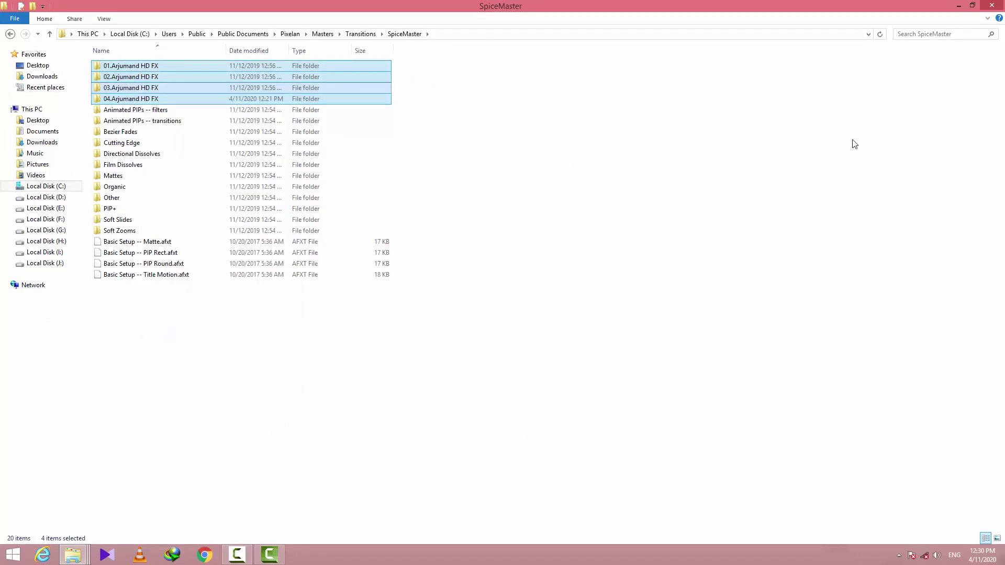
left_click(958, 7)
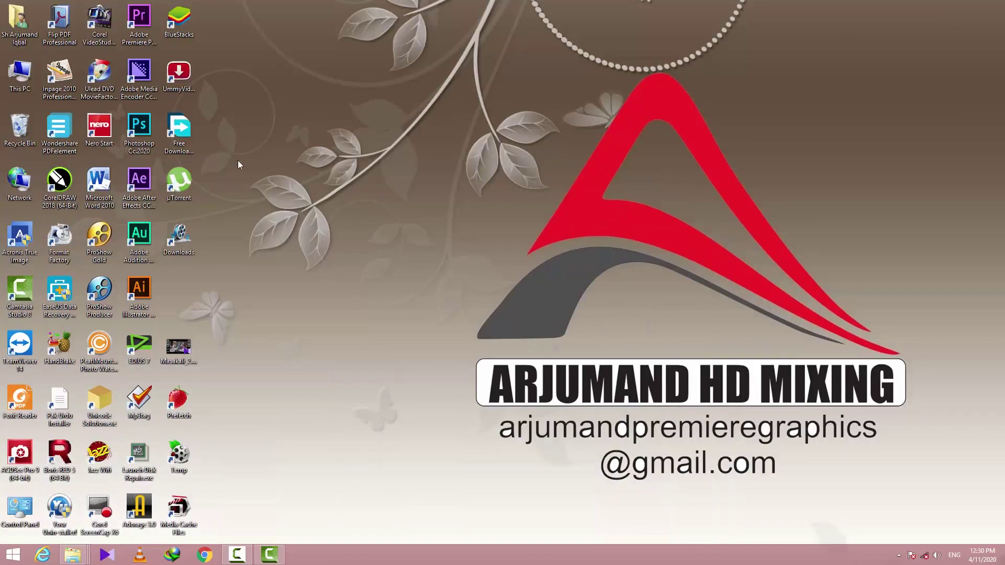